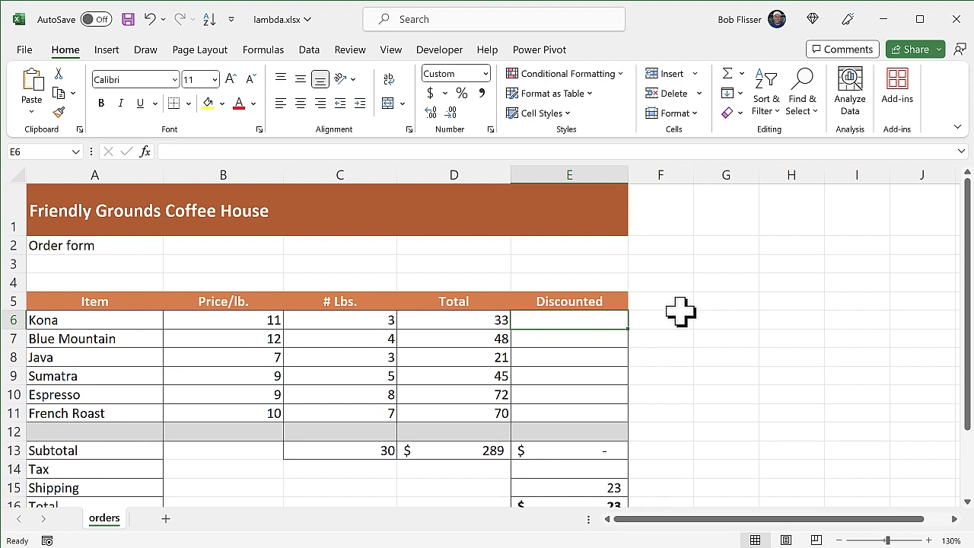
Step: Enter =IF(C6>=5,D6*90%,D6) in cell E6 and fill the formula down the Discounted column to E11
{"action": "type", "text": "="}
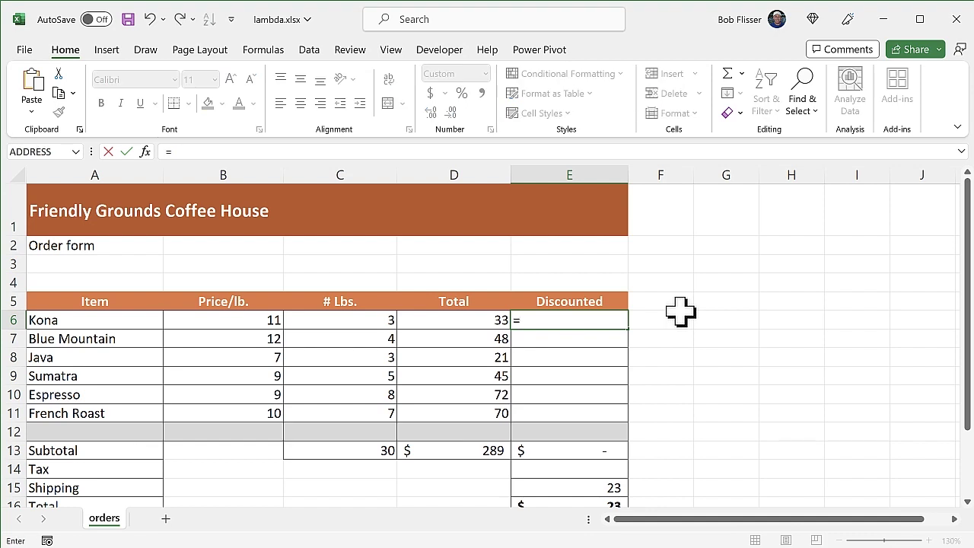
{"action": "type", "text": "if("}
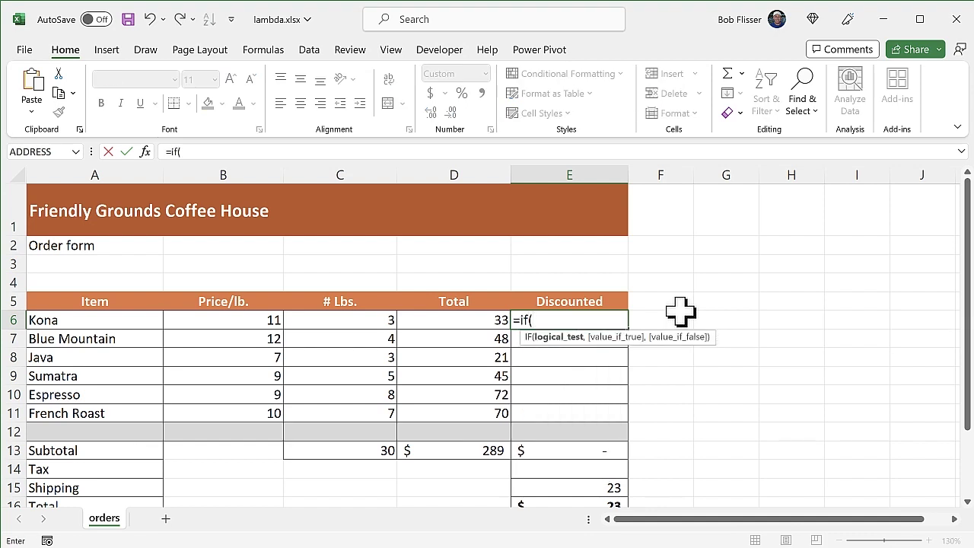
{"action": "left_click", "coordinate": [339, 320]}
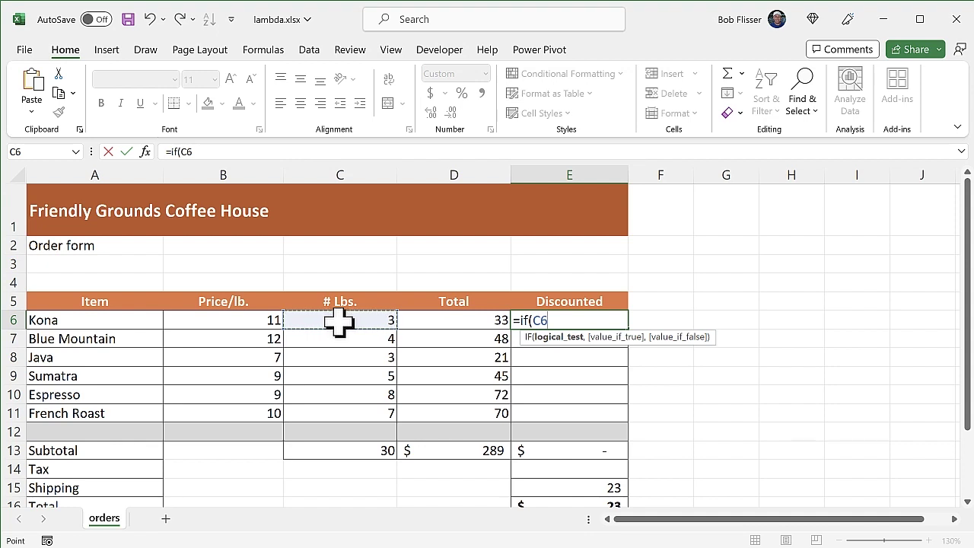
{"action": "type", "text": ">"}
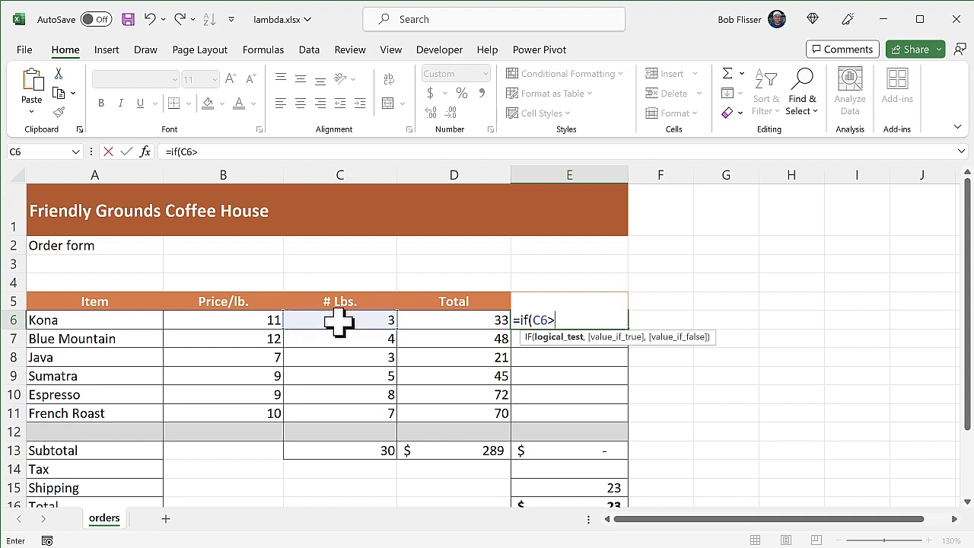
{"action": "type", "text": "=5,"}
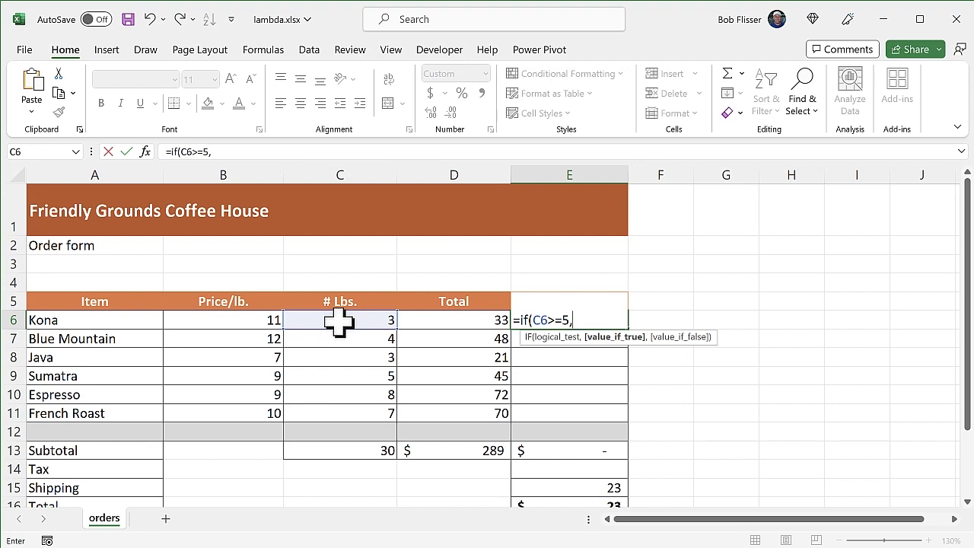
{"action": "left_click", "coordinate": [457, 323]}
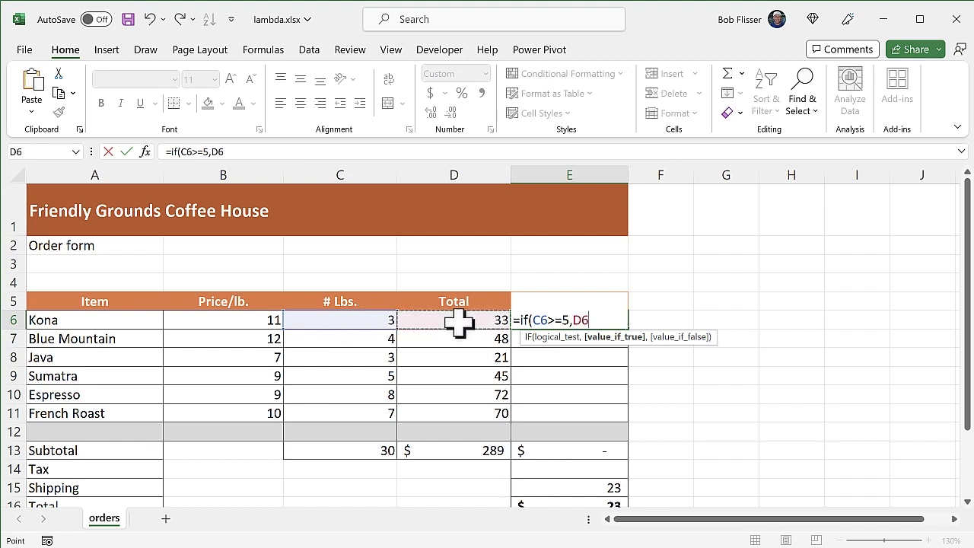
{"action": "type", "text": "*90"}
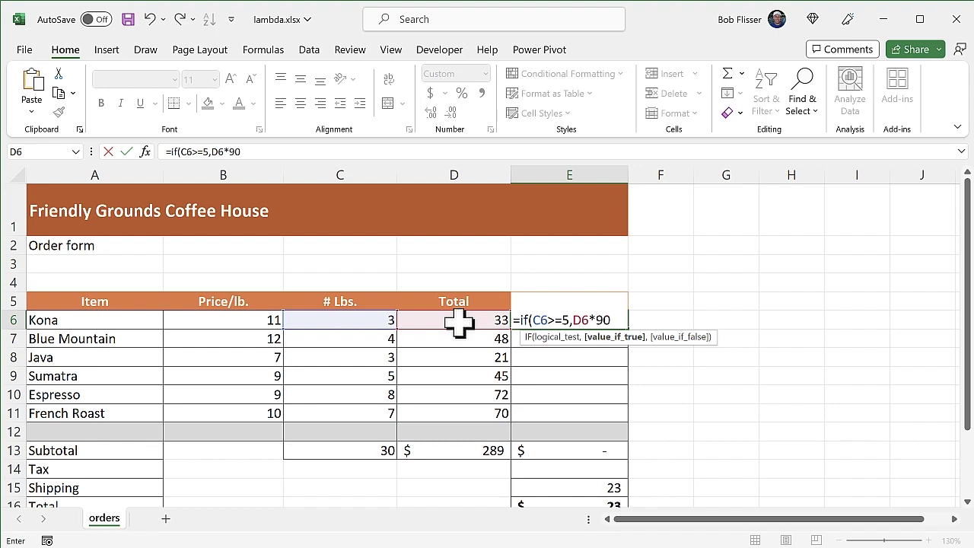
{"action": "type", "text": "%"}
{"action": "type", "text": ","}
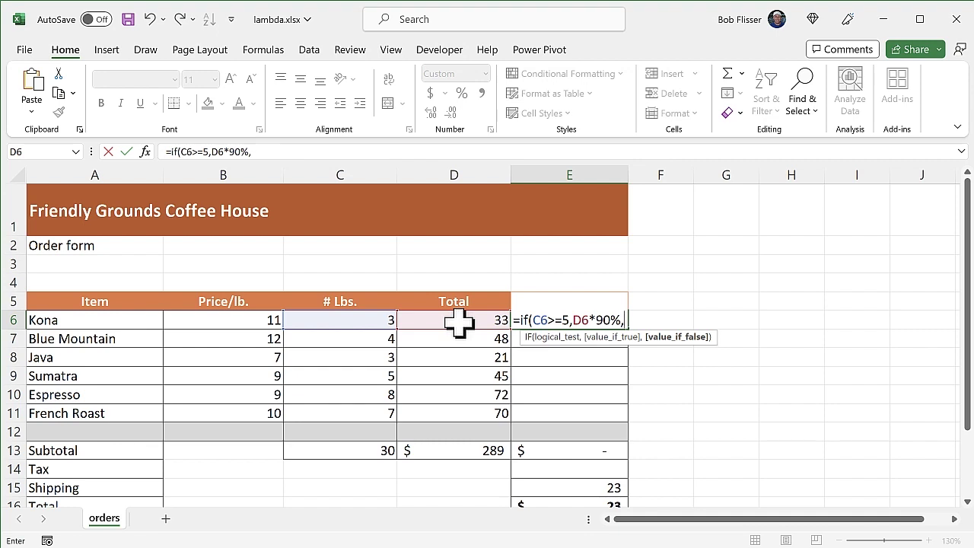
{"action": "left_click", "coordinate": [459, 321]}
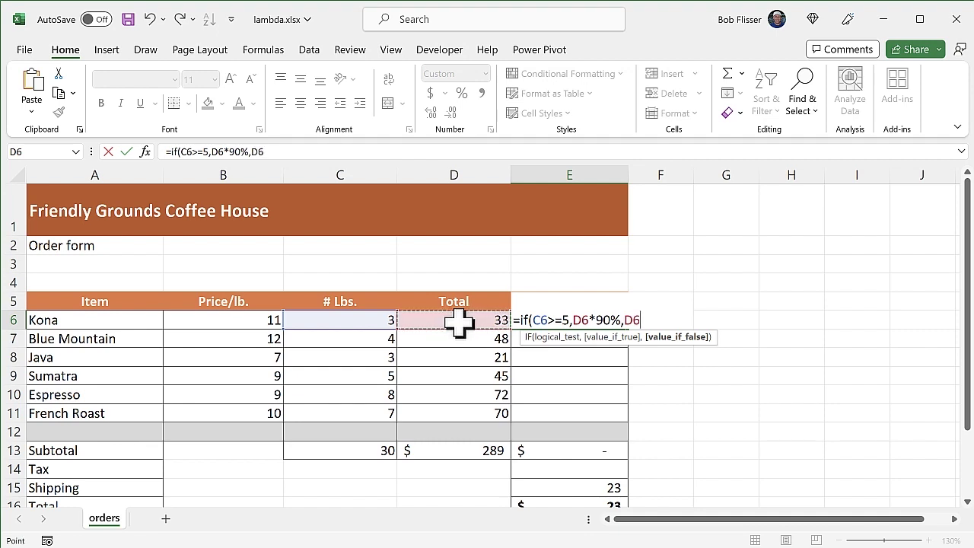
{"action": "type", "text": ")"}
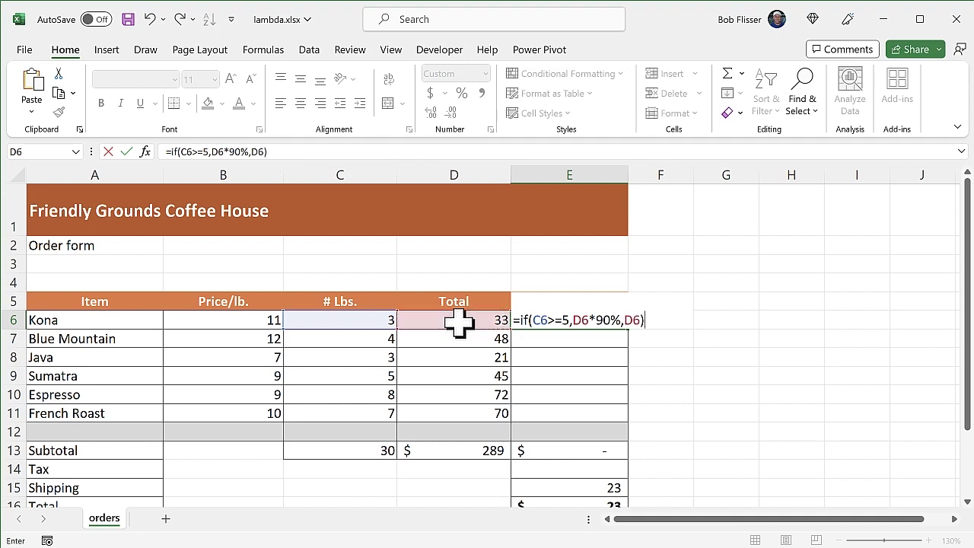
{"action": "key", "text": "ctrl+Return"}
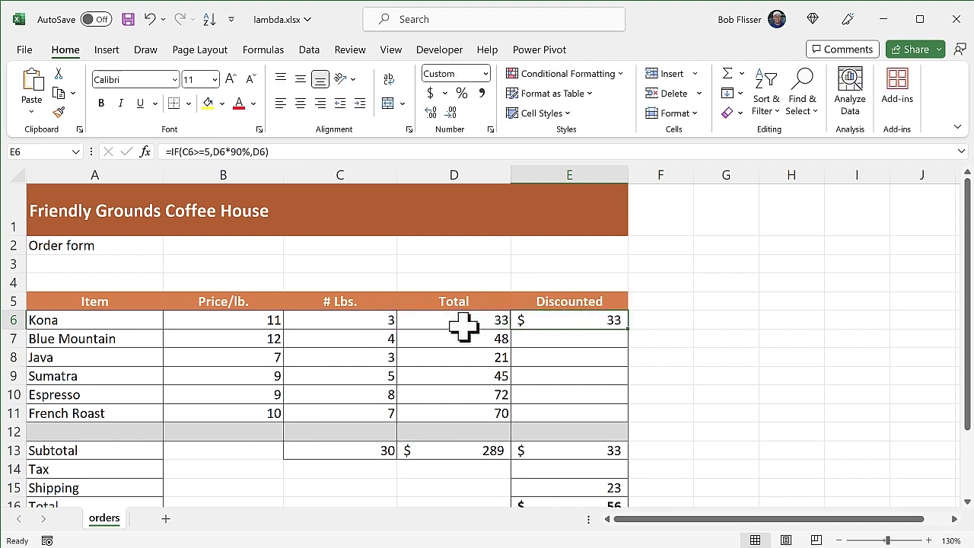
{"action": "double_click", "coordinate": [627, 328]}
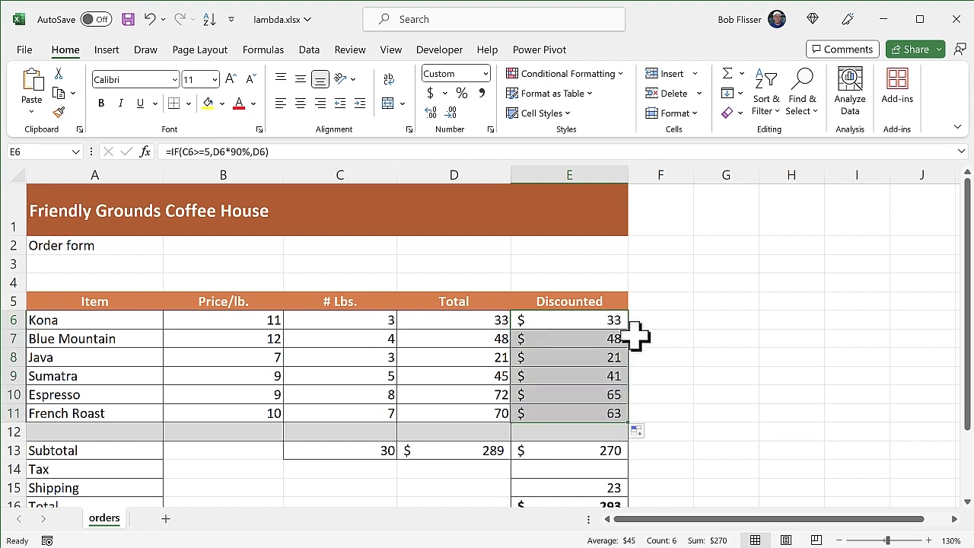
Step: Compare the discounted amounts for items under 5 lbs. with those for Sumatra, Espresso and French Roast
{"action": "left_click_drag", "start_coordinate": [337, 319], "coordinate": [539, 358]}
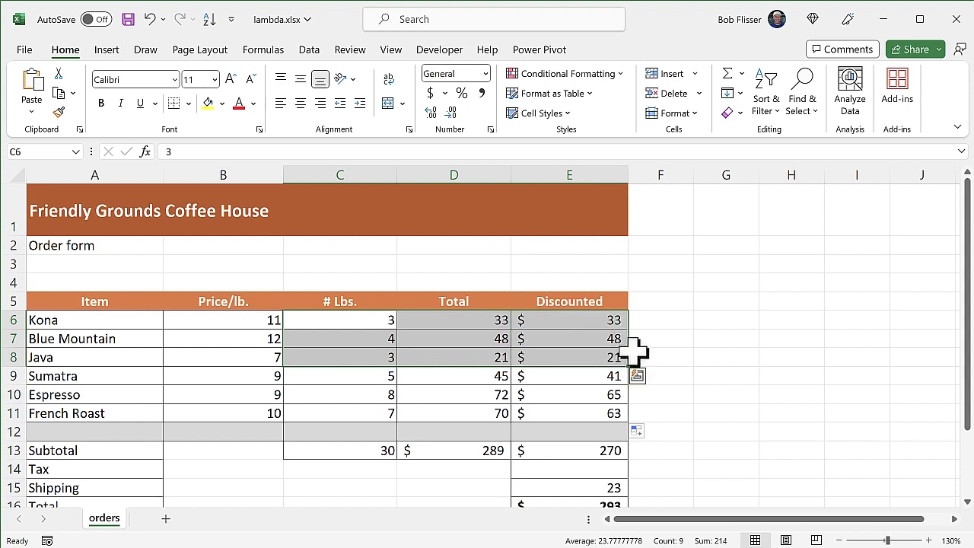
{"action": "left_click", "coordinate": [584, 376]}
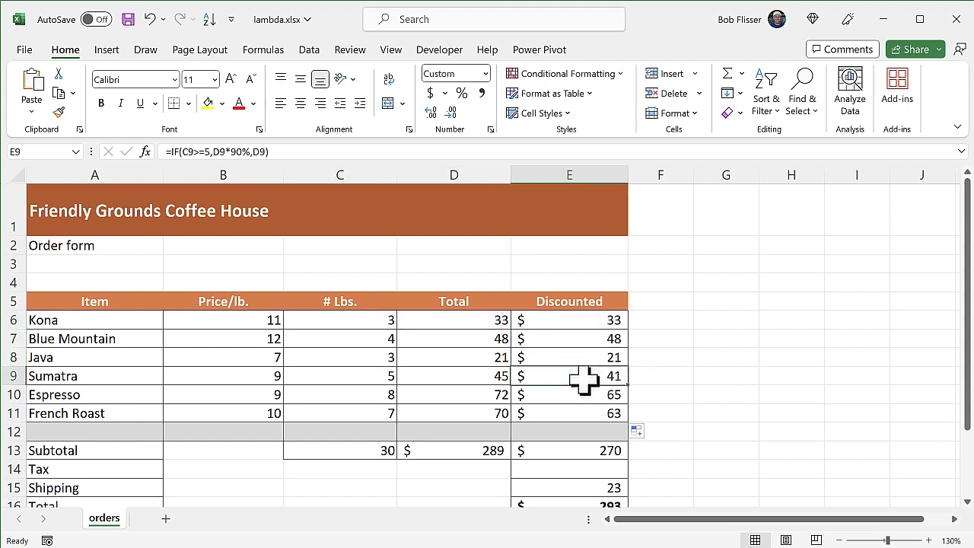
{"action": "key", "text": "shift+Down"}
{"action": "key", "text": "shift+Down"}
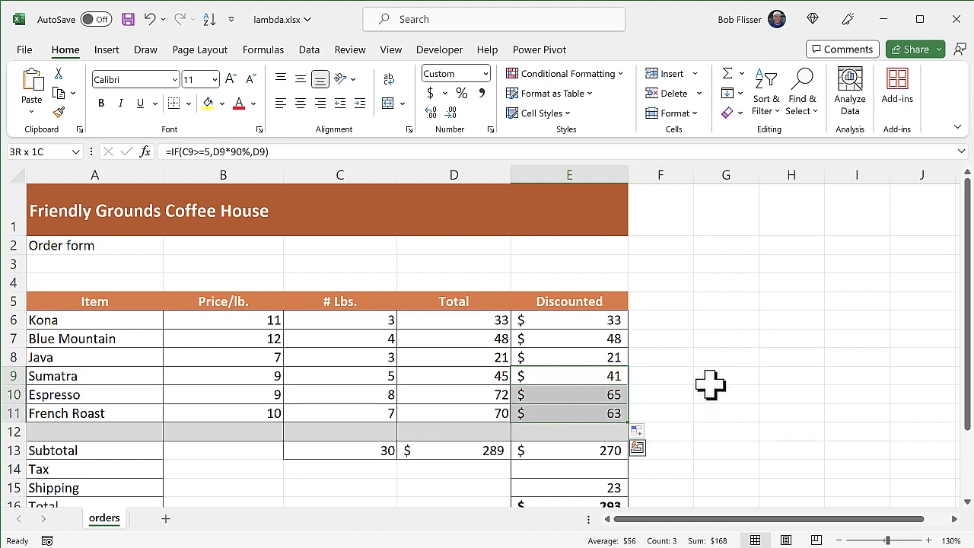
Step: Copy the full text of the IF formula in cell E6, leaving the cell unedited
{"action": "left_click", "coordinate": [571, 321]}
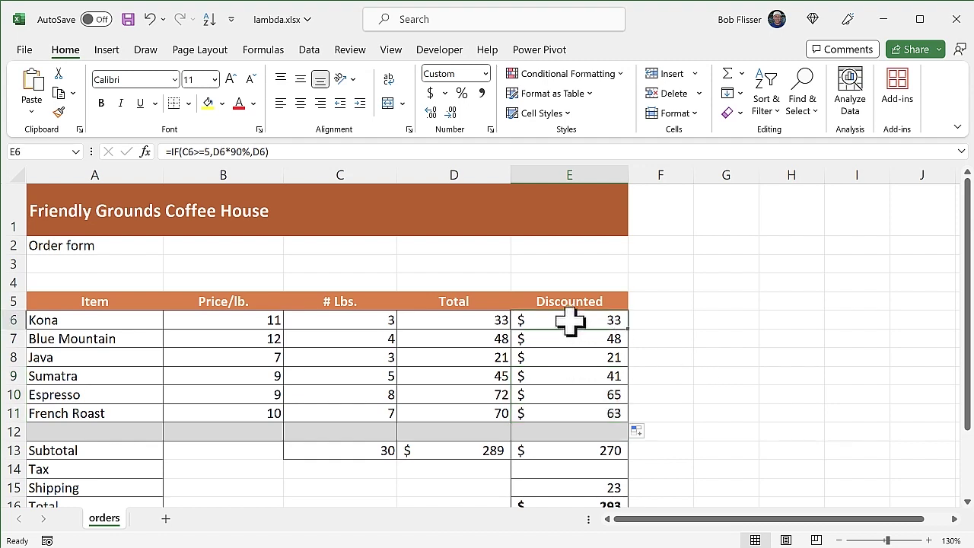
{"action": "double_click", "coordinate": [570, 321]}
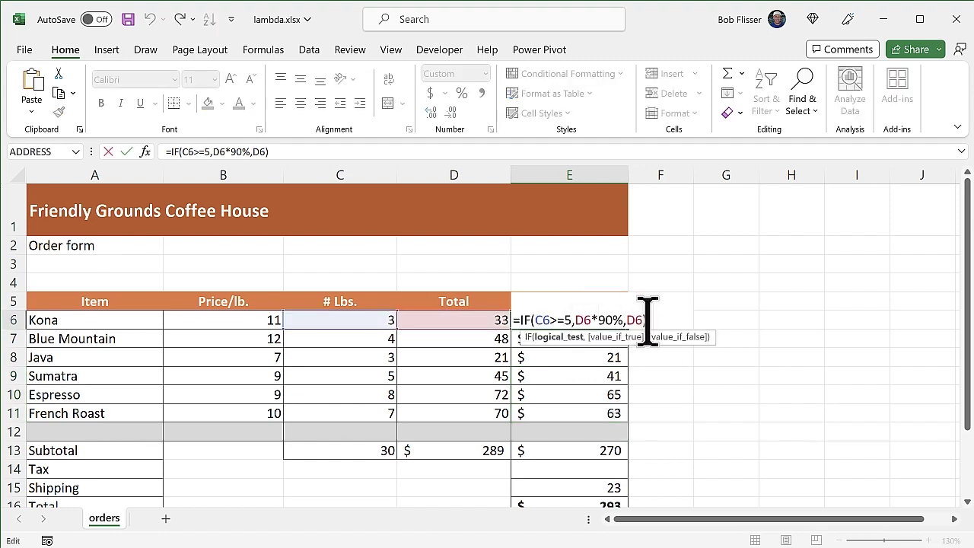
{"action": "left_click_drag", "start_coordinate": [647, 320], "coordinate": [508, 315]}
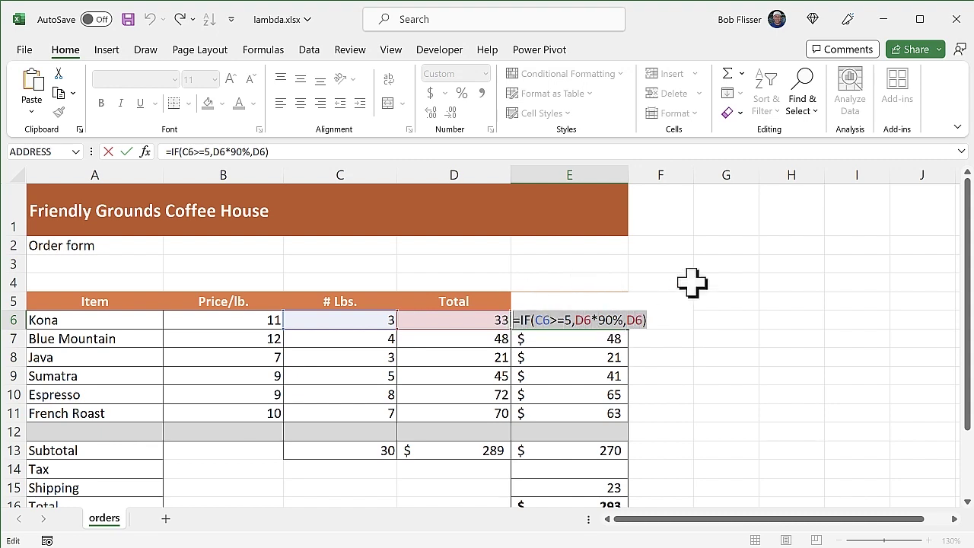
{"action": "key", "text": "ctrl+c"}
{"action": "key", "text": "Escape"}
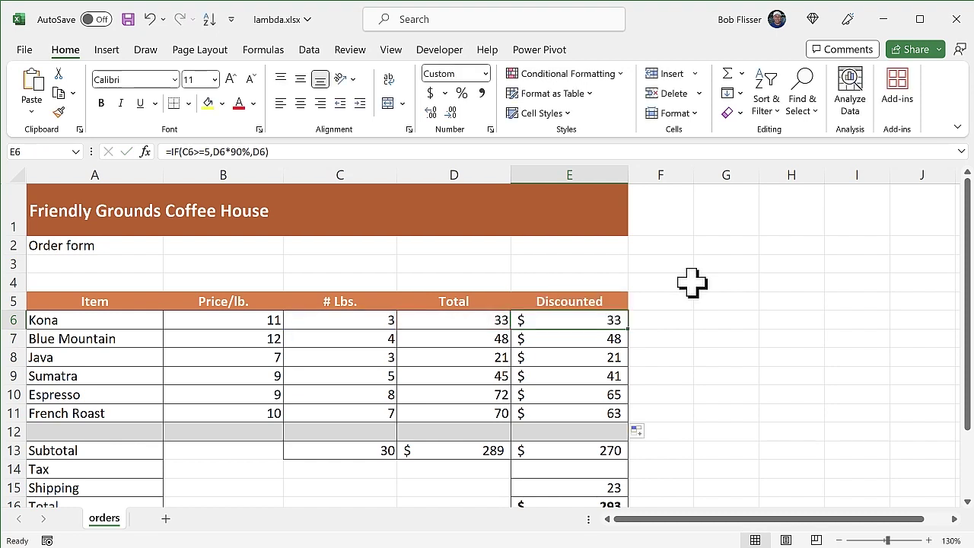
Step: Clear the formulas from the Discounted cells E6:E11
{"action": "key", "text": "shift+Down"}
{"action": "key", "text": "shift+Down"}
{"action": "key", "text": "shift+Down"}
{"action": "key", "text": "shift+Down"}
{"action": "key", "text": "shift+Down"}
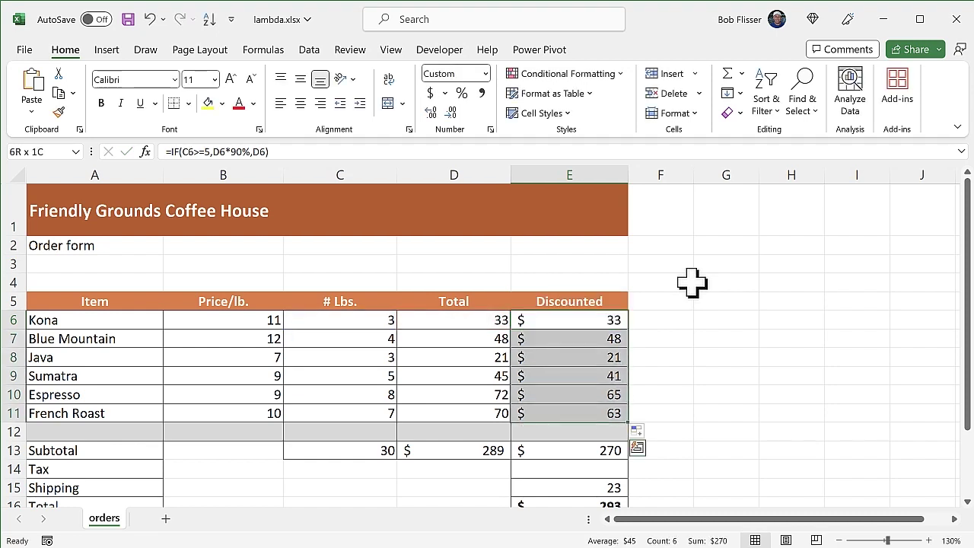
{"action": "key", "text": "Delete"}
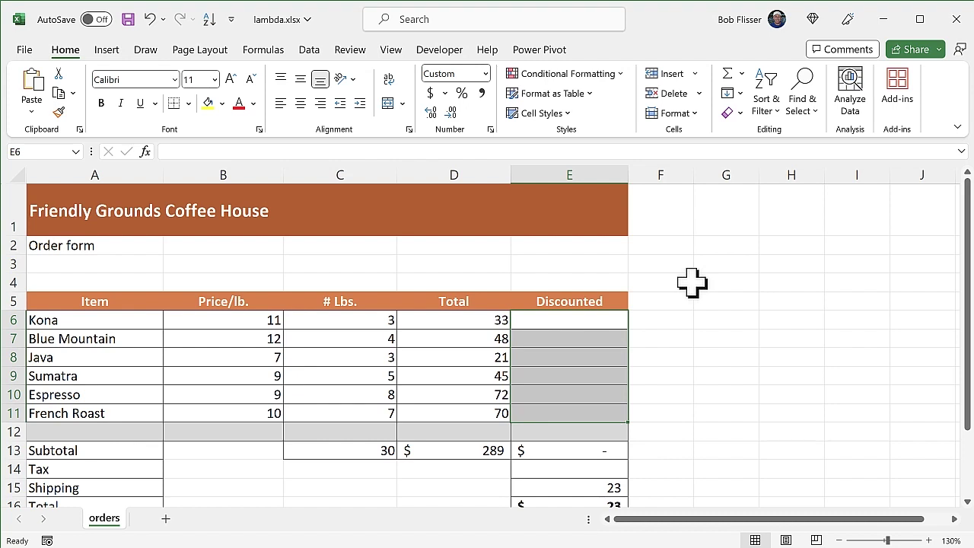
Step: Begin a LAMBDA formula in cell E6 with the parameters pounds and total
{"action": "left_click", "coordinate": [569, 320]}
{"action": "key", "text": "alt+m"}
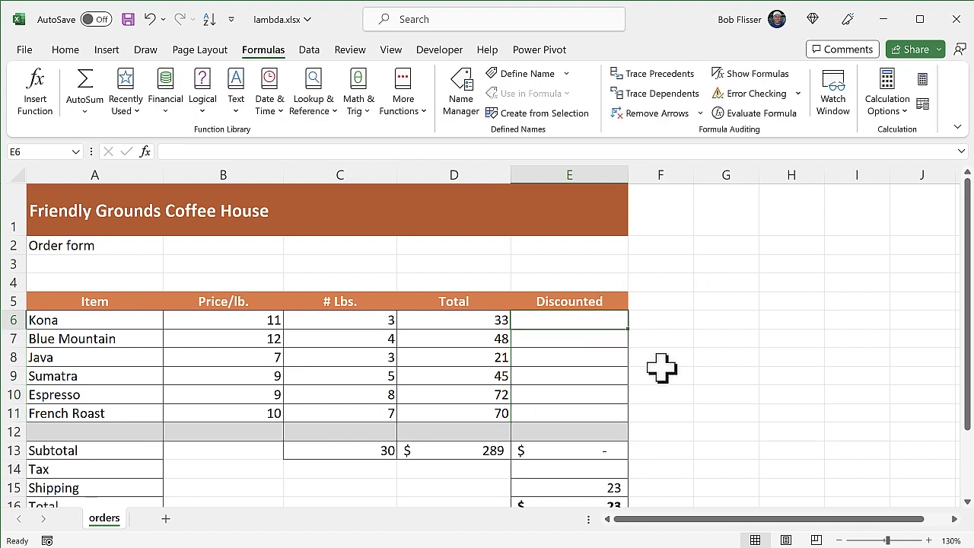
{"action": "type", "text": "="}
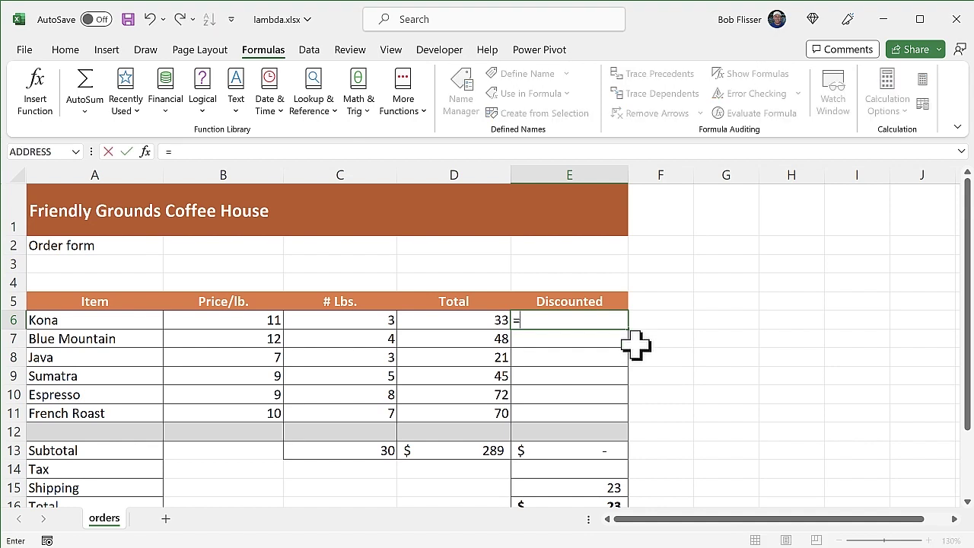
{"action": "type", "text": "lamb"}
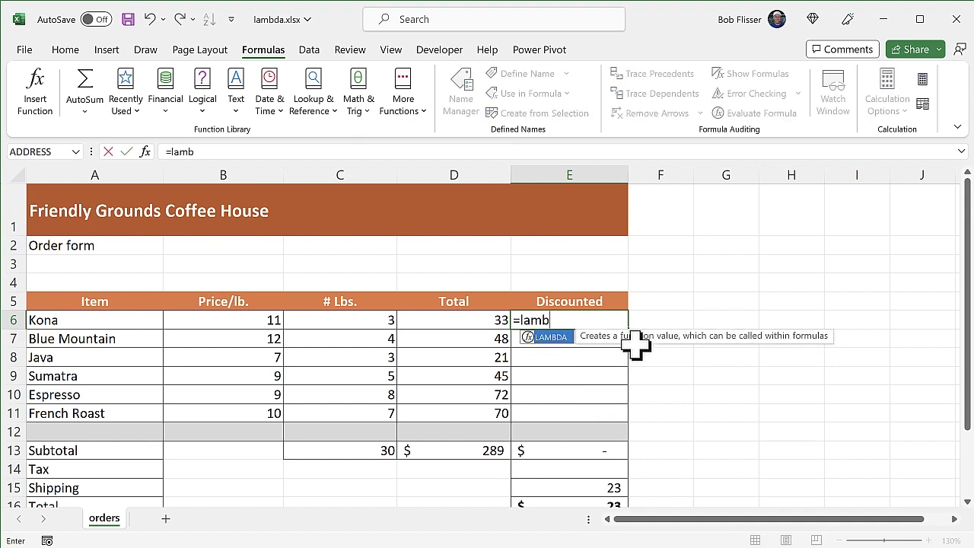
{"action": "key", "text": "Tab"}
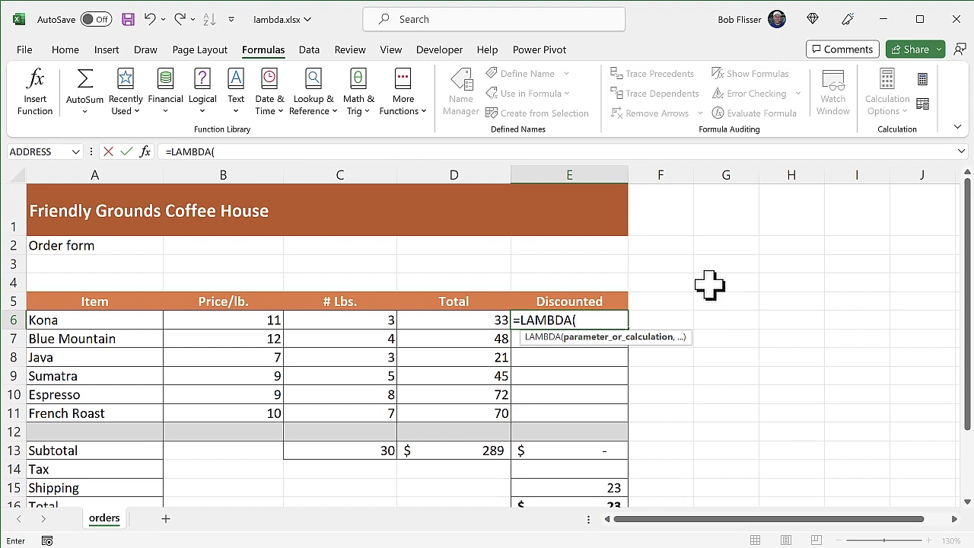
{"action": "type", "text": "pounds,"}
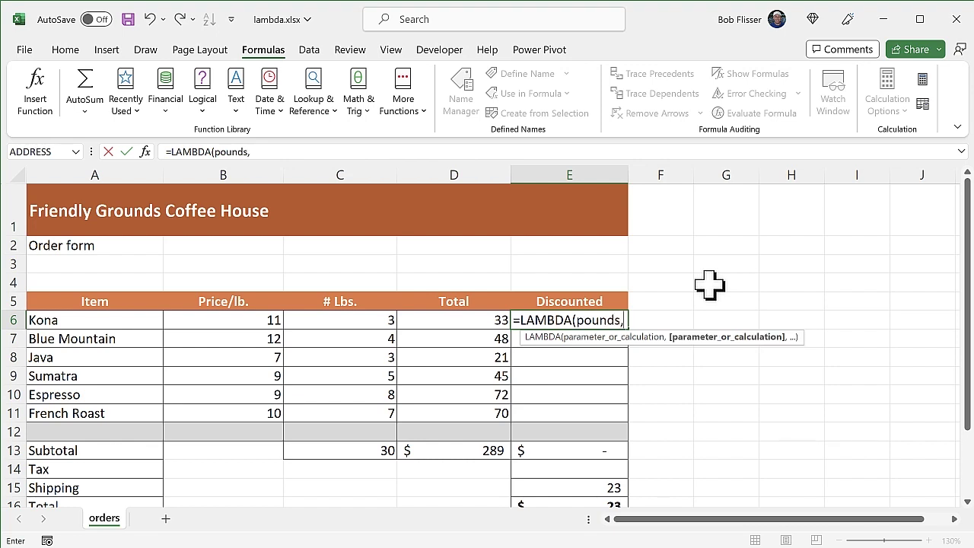
{"action": "type", "text": " total"}
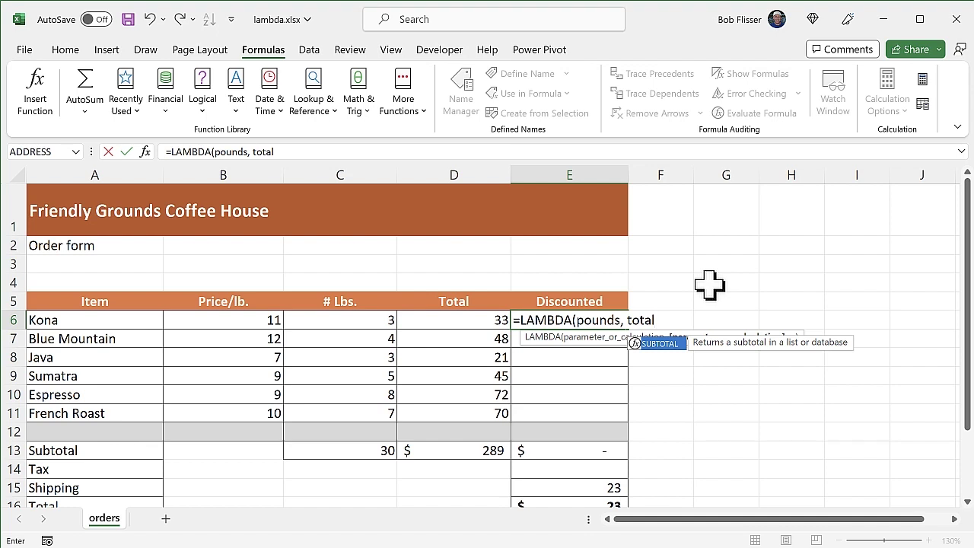
{"action": "type", "text": ","}
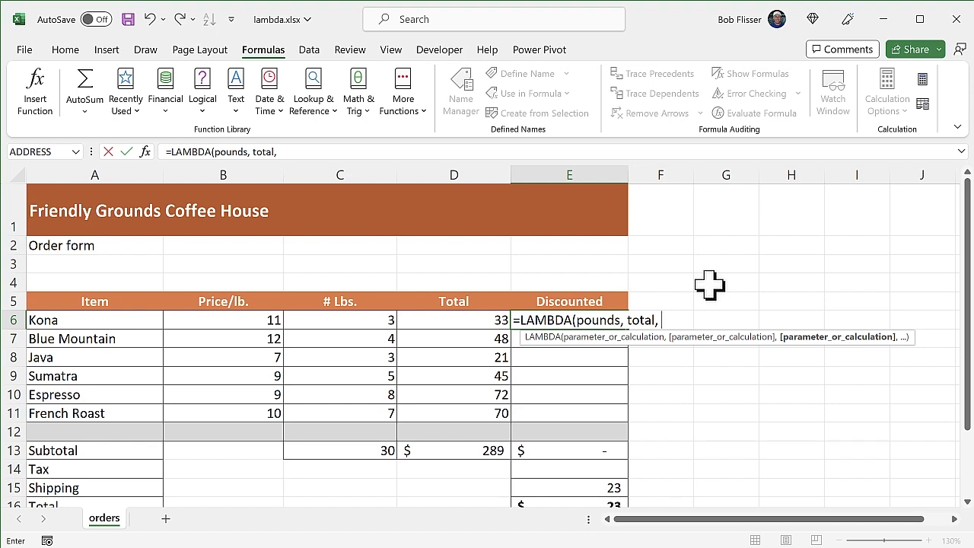
Step: Paste the copied IF formula as the LAMBDA's calculation, remove its extra equals sign, and add the closing parenthesis
{"action": "key", "text": "ctrl+v"}
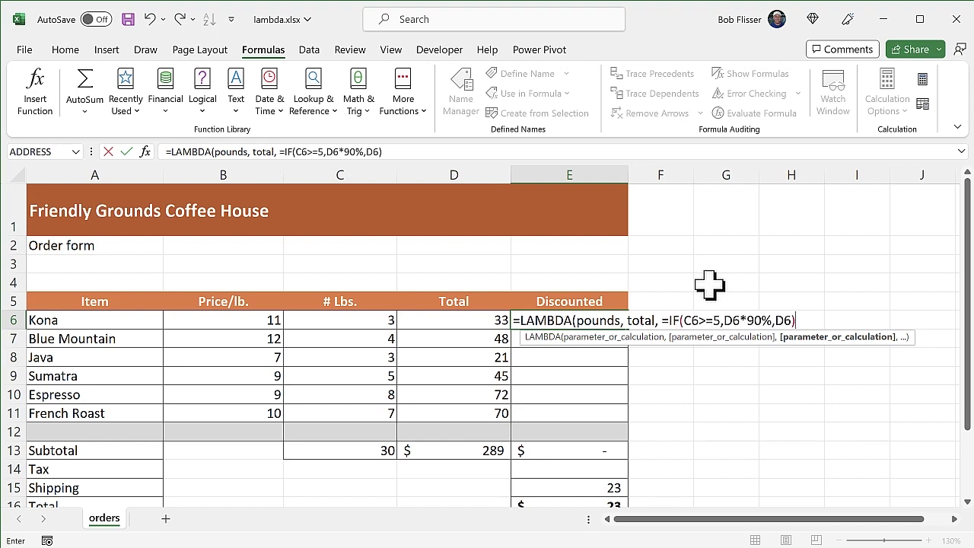
{"action": "left_click", "coordinate": [671, 320]}
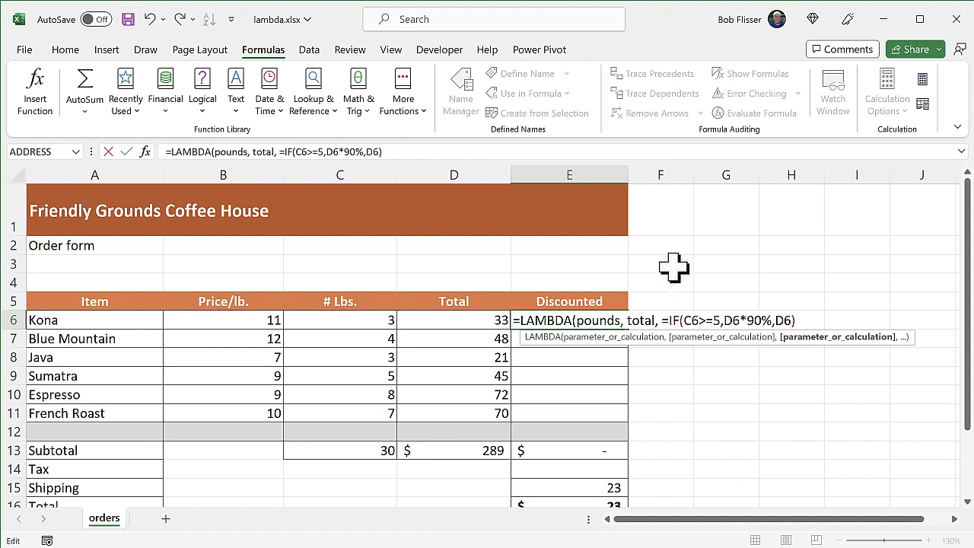
{"action": "key", "text": "Left"}
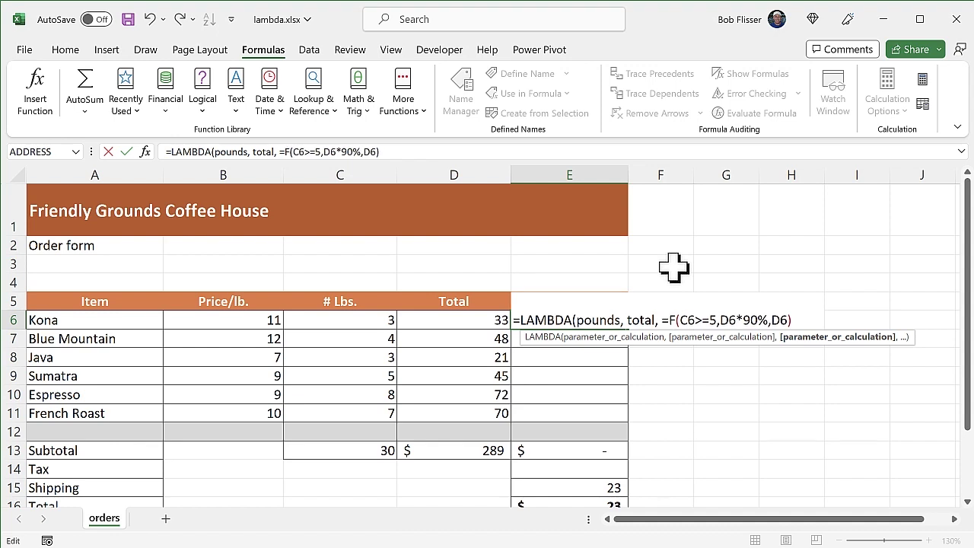
{"action": "key", "text": "BackSpace"}
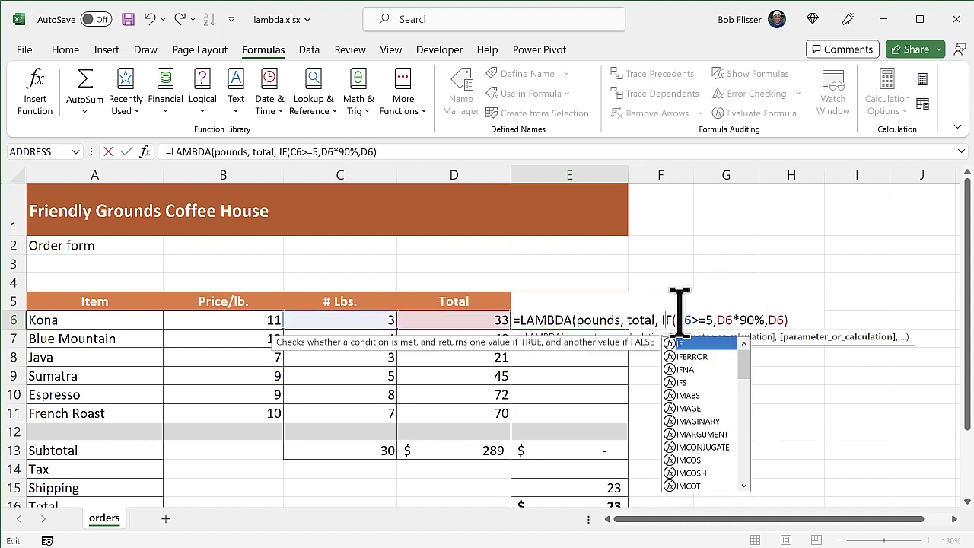
{"action": "left_click", "coordinate": [788, 318]}
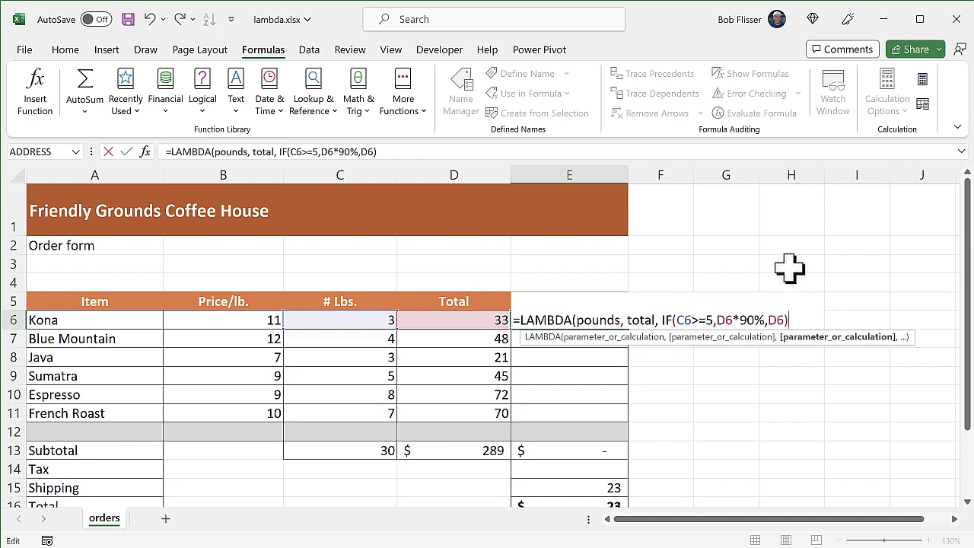
{"action": "type", "text": ")"}
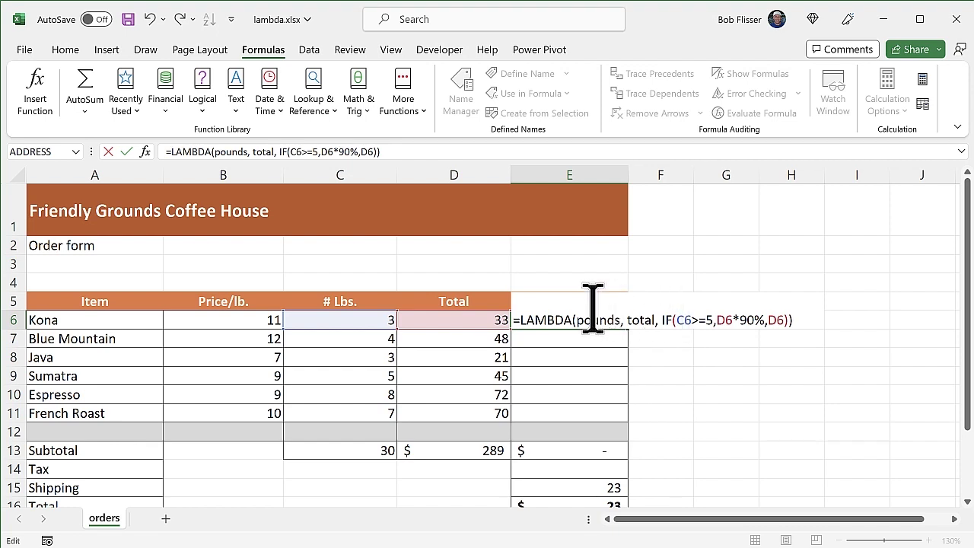
Step: Replace C6 with pounds and both D6 references with total inside the LAMBDA's IF calculation
{"action": "double_click", "coordinate": [686, 318]}
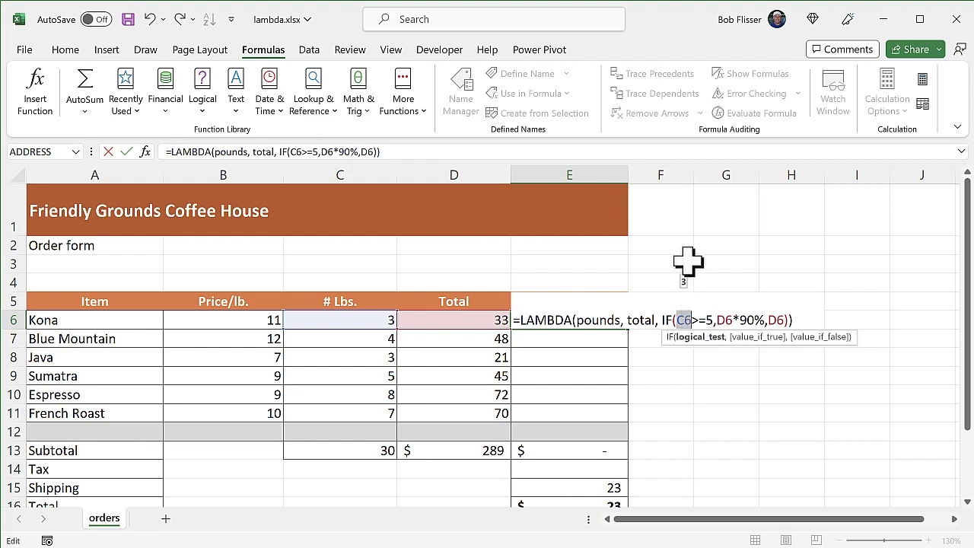
{"action": "type", "text": "p"}
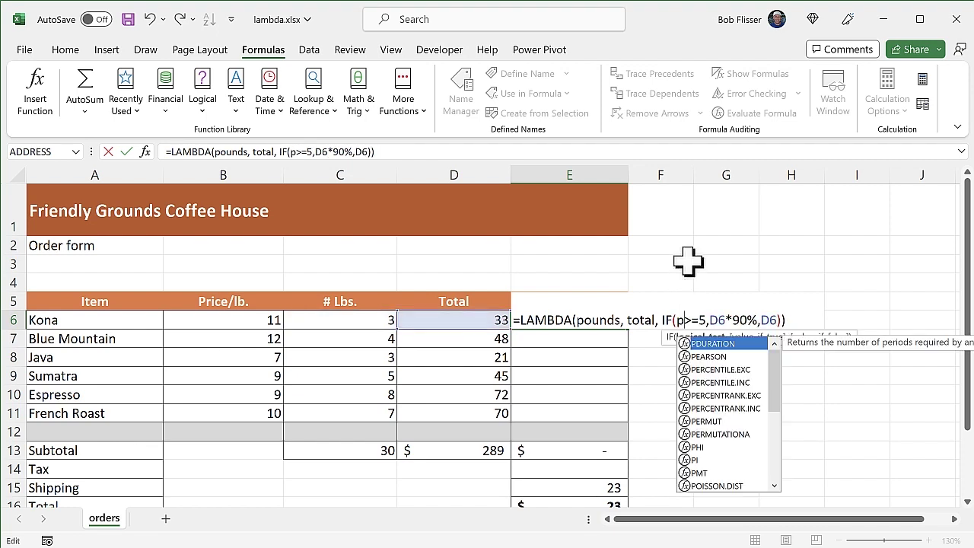
{"action": "type", "text": "ounds"}
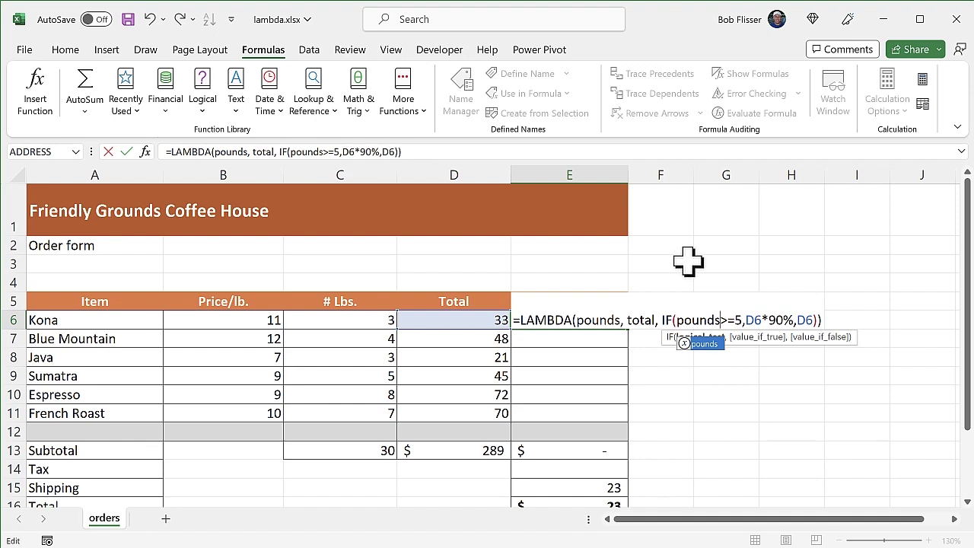
{"action": "double_click", "coordinate": [752, 320]}
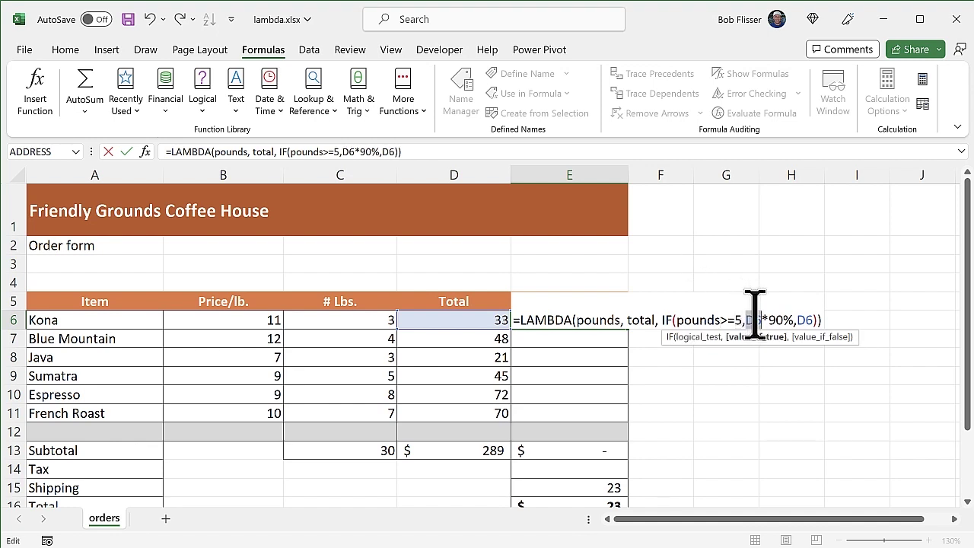
{"action": "type", "text": "total"}
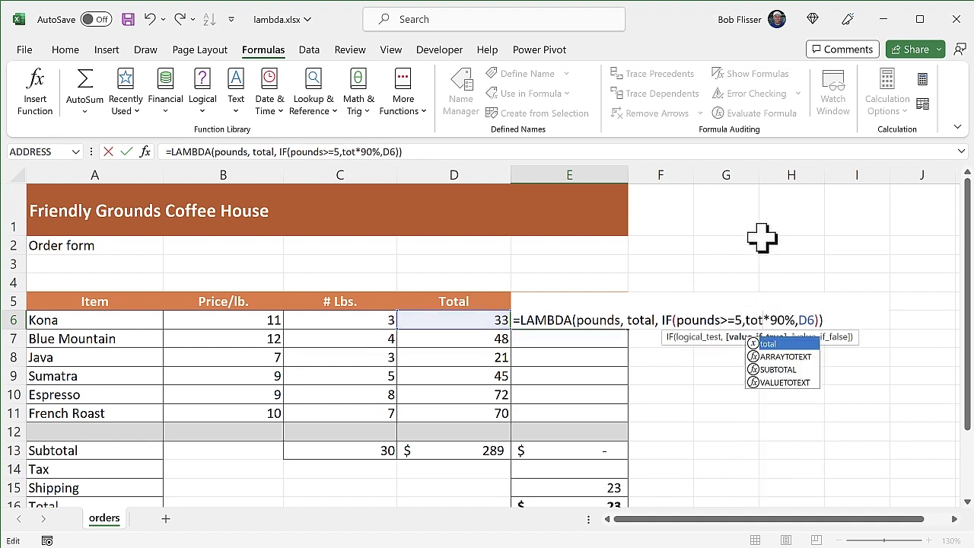
{"action": "double_click", "coordinate": [818, 319]}
{"action": "type", "text": "total"}
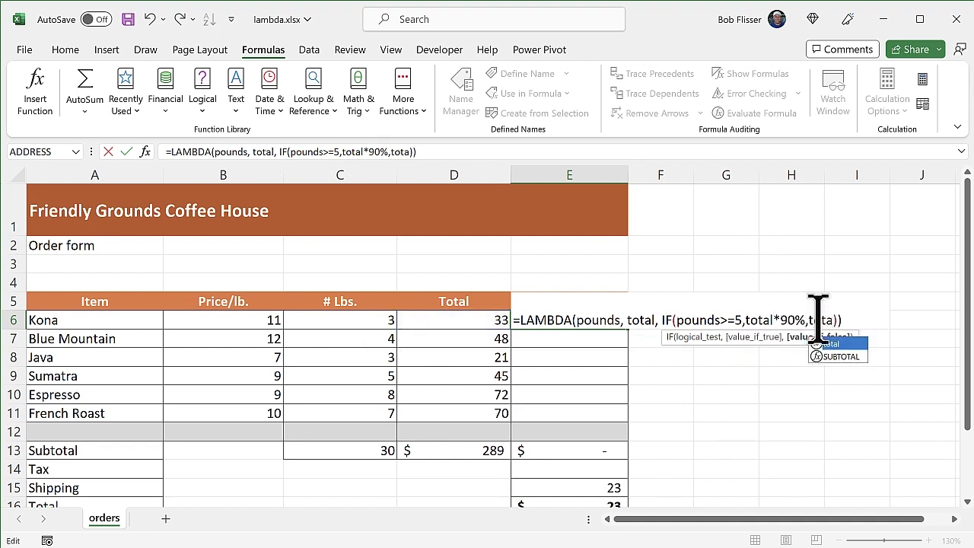
Step: Append the arguments (C6,D6) after the LAMBDA's closing parenthesis in cell E6
{"action": "left_click", "coordinate": [846, 320]}
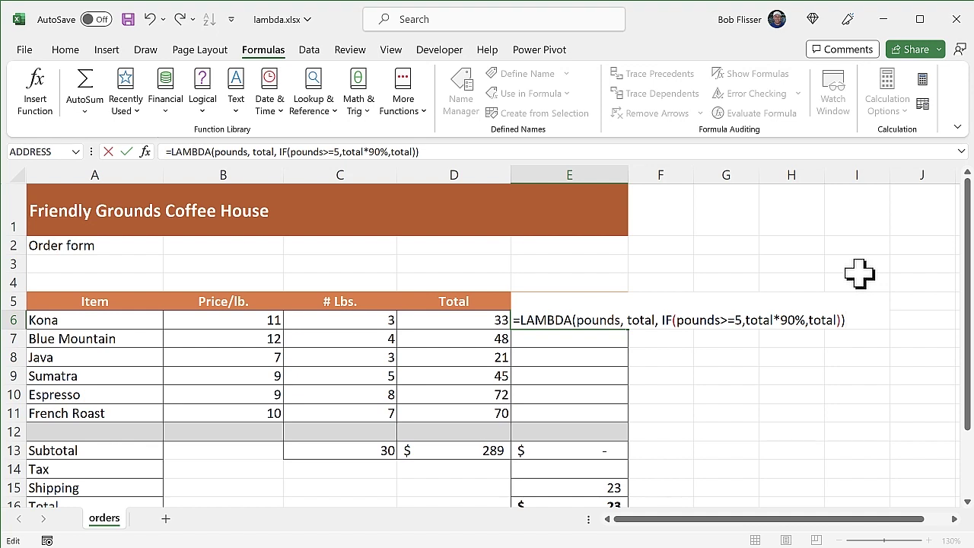
{"action": "type", "text": "("}
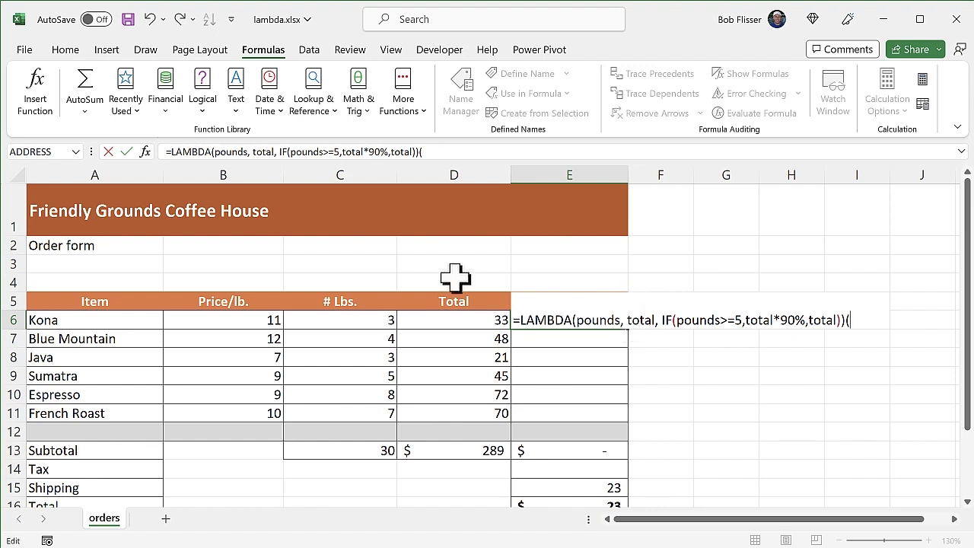
{"action": "left_click", "coordinate": [342, 322]}
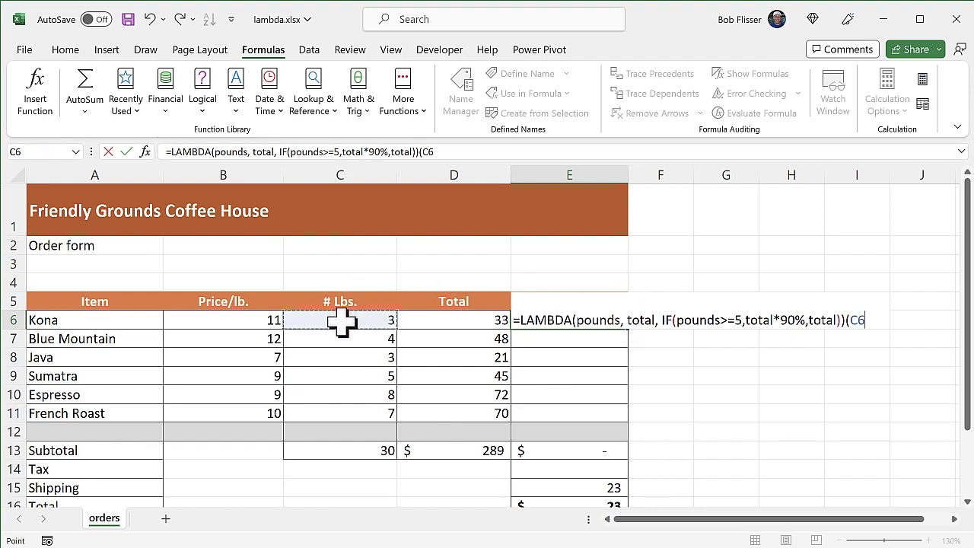
{"action": "type", "text": ","}
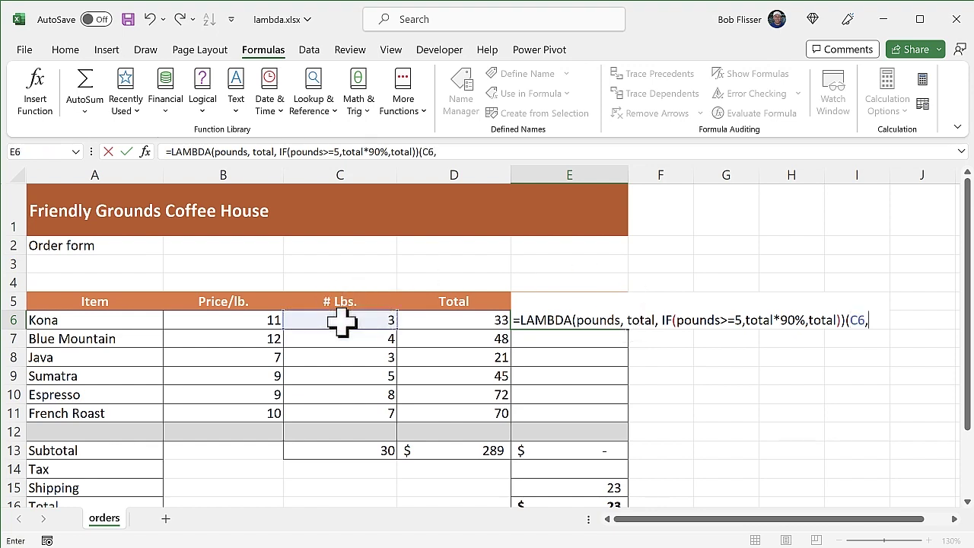
{"action": "left_click", "coordinate": [434, 319]}
{"action": "type", "text": ")"}
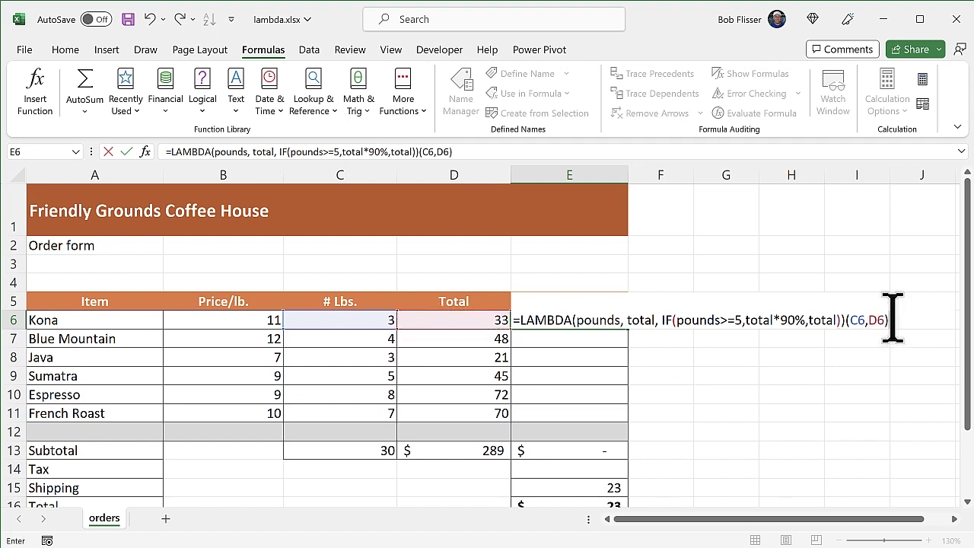
Step: Enter the LAMBDA formula in E6, fill it down through E11, and check the copy in E7
{"action": "left_click_drag", "start_coordinate": [887, 320], "coordinate": [846, 319]}
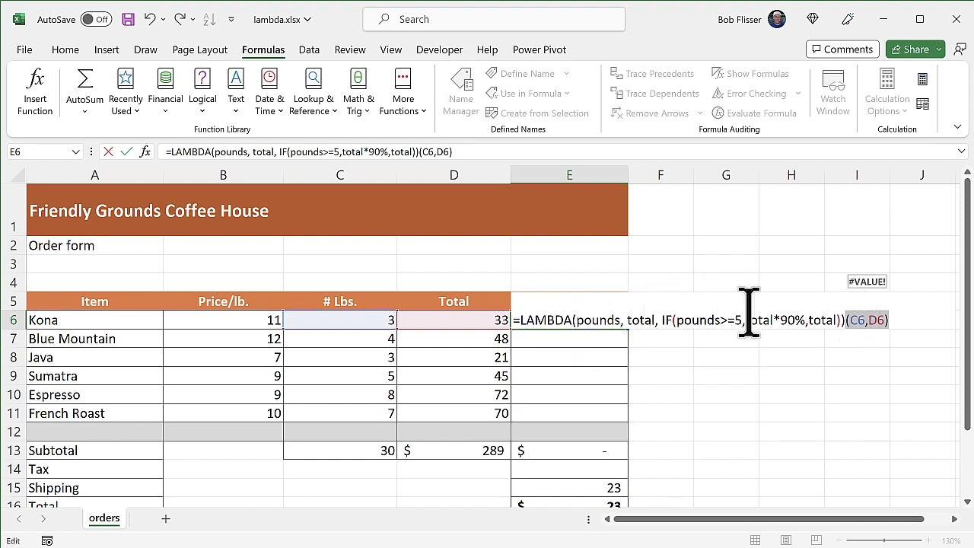
{"action": "left_click", "coordinate": [894, 319]}
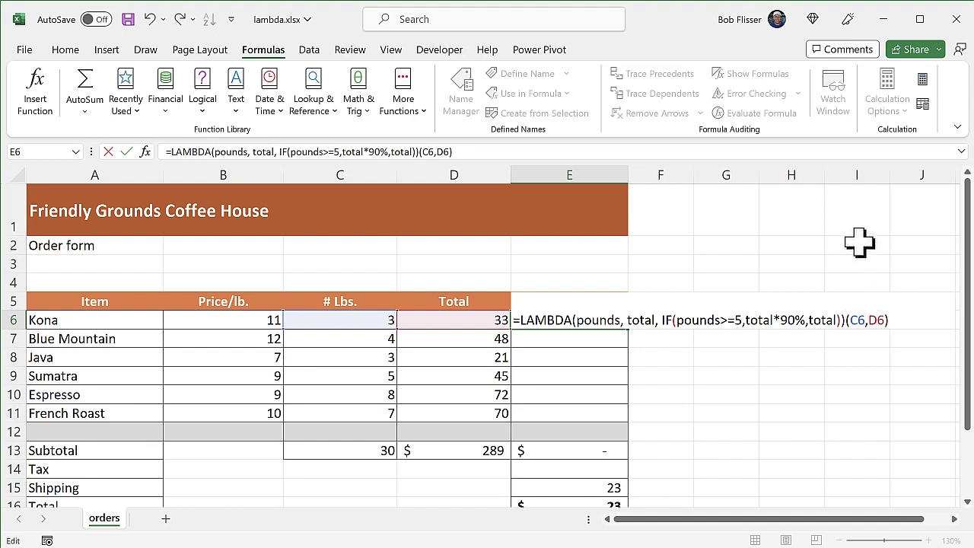
{"action": "key", "text": "ctrl+Return"}
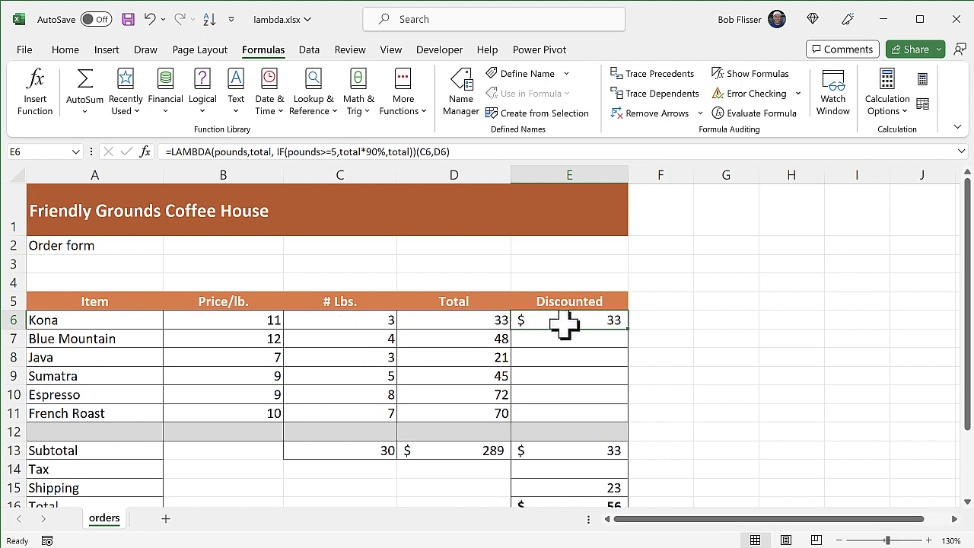
{"action": "double_click", "coordinate": [628, 328]}
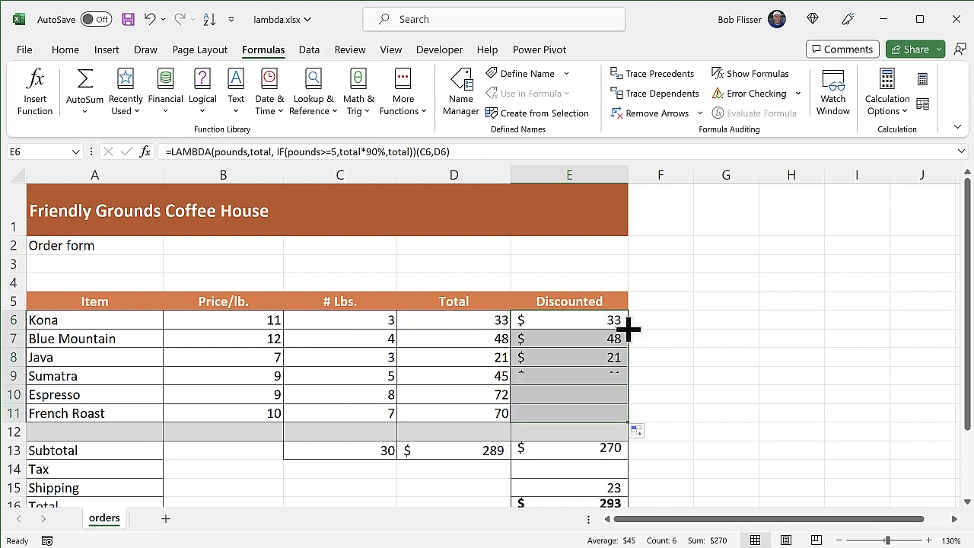
{"action": "left_click", "coordinate": [582, 338]}
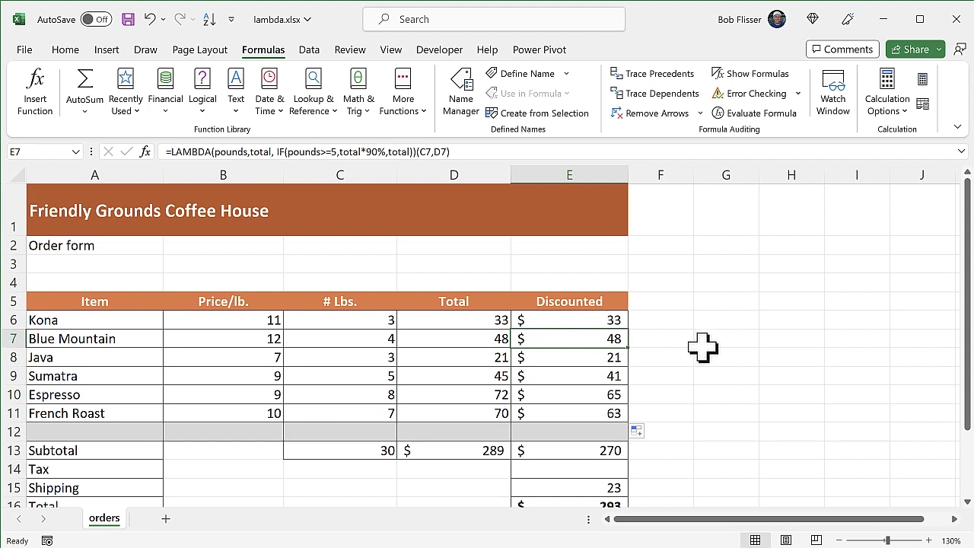
Step: Copy the LAMBDA definition from cell E6 without its (C6,D6) arguments, leaving the formula unedited
{"action": "left_click", "coordinate": [576, 320]}
{"action": "double_click", "coordinate": [576, 321]}
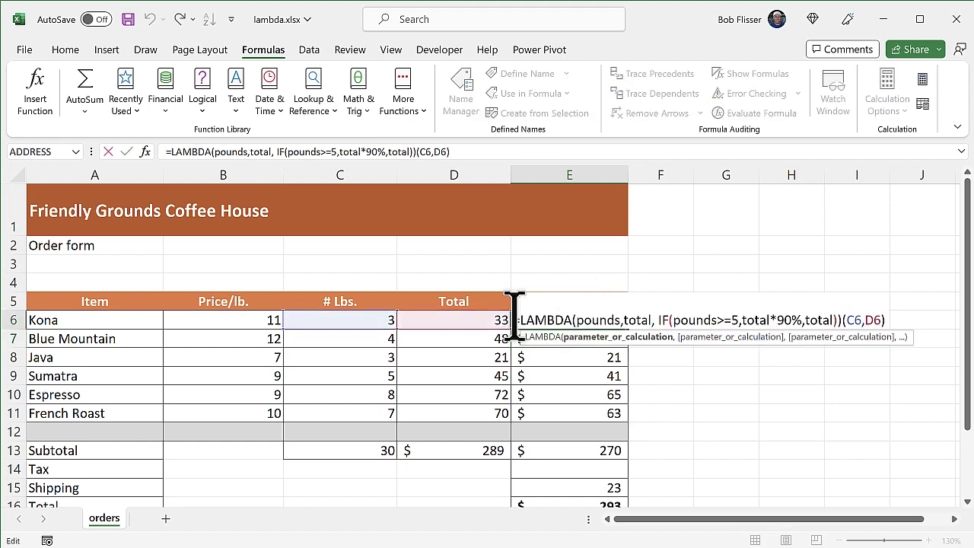
{"action": "left_click_drag", "start_coordinate": [515, 319], "coordinate": [854, 315]}
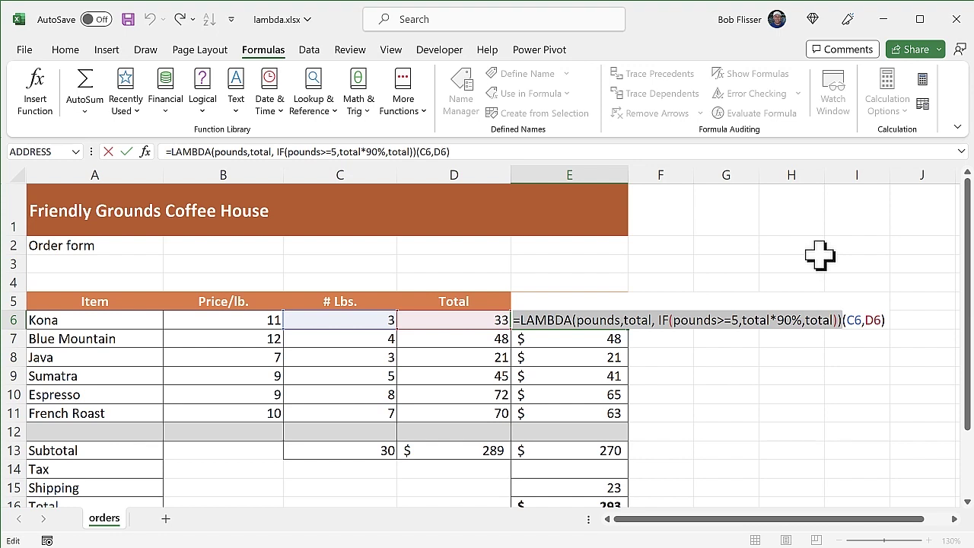
{"action": "key", "text": "ctrl+Return"}
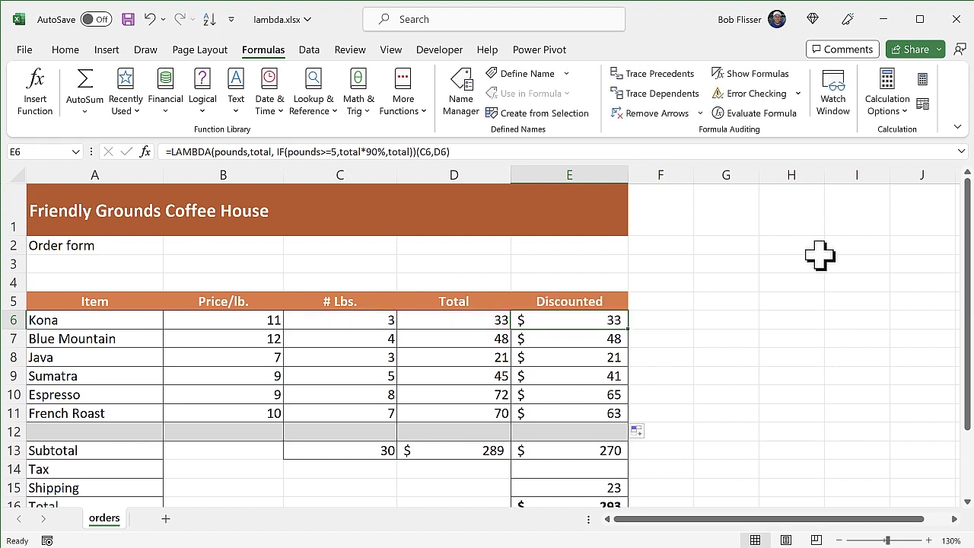
Step: Clear the LAMBDA formulas from the Discounted cells E6:E11
{"action": "key", "text": "shift+Down"}
{"action": "key", "text": "shift+Down"}
{"action": "key", "text": "shift+Down"}
{"action": "key", "text": "shift+Down"}
{"action": "key", "text": "shift+Down"}
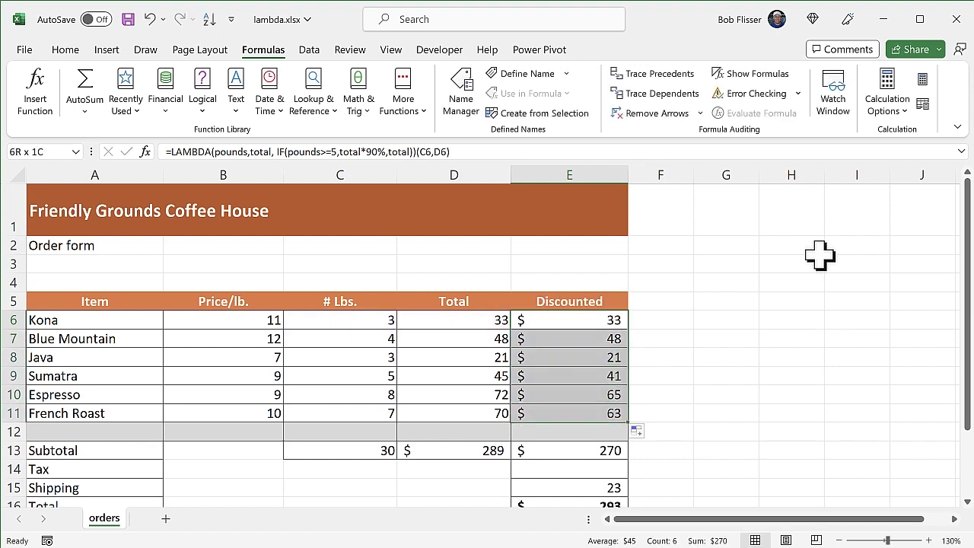
{"action": "key", "text": "Delete"}
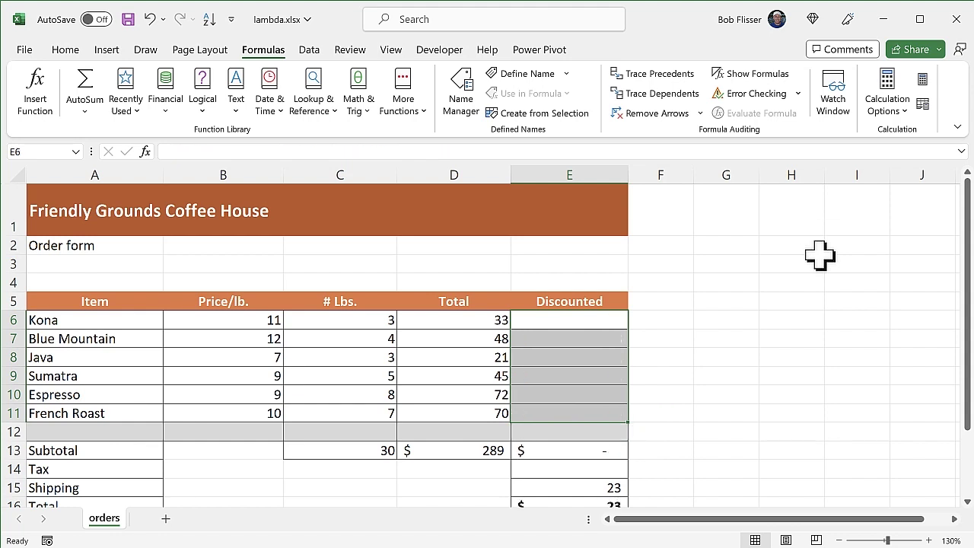
Step: With cell E6 selected, begin a new defined name called DiscTotal and review its scope choices
{"action": "left_click", "coordinate": [570, 324]}
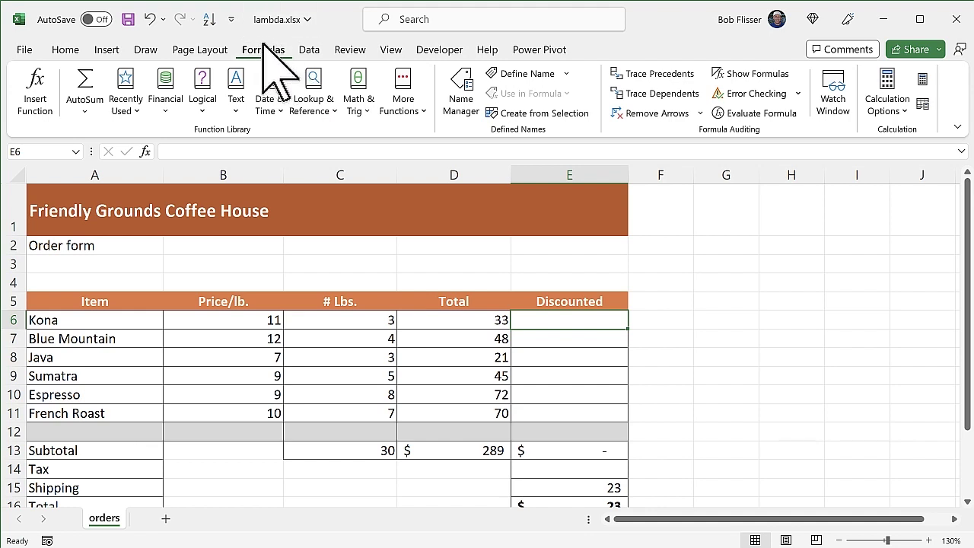
{"action": "left_click", "coordinate": [472, 115]}
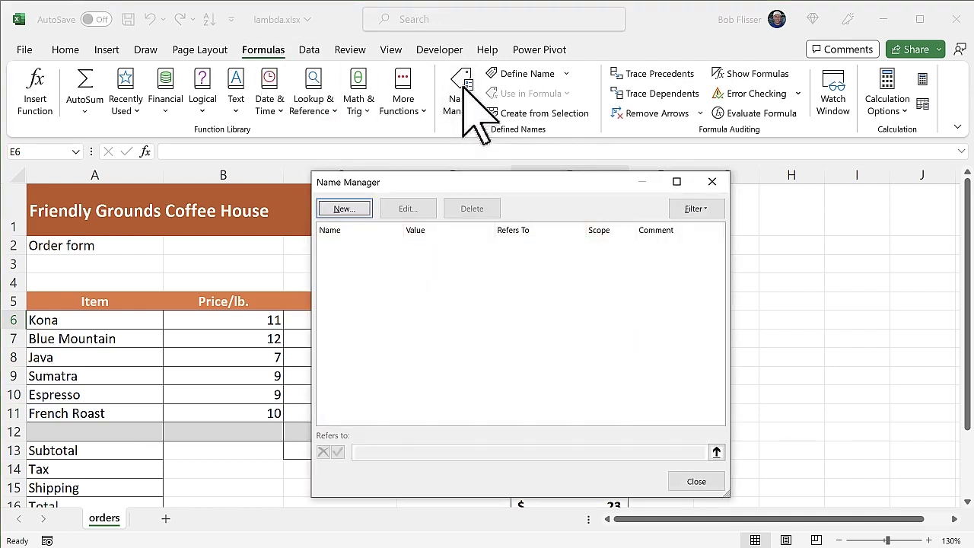
{"action": "left_click", "coordinate": [344, 208]}
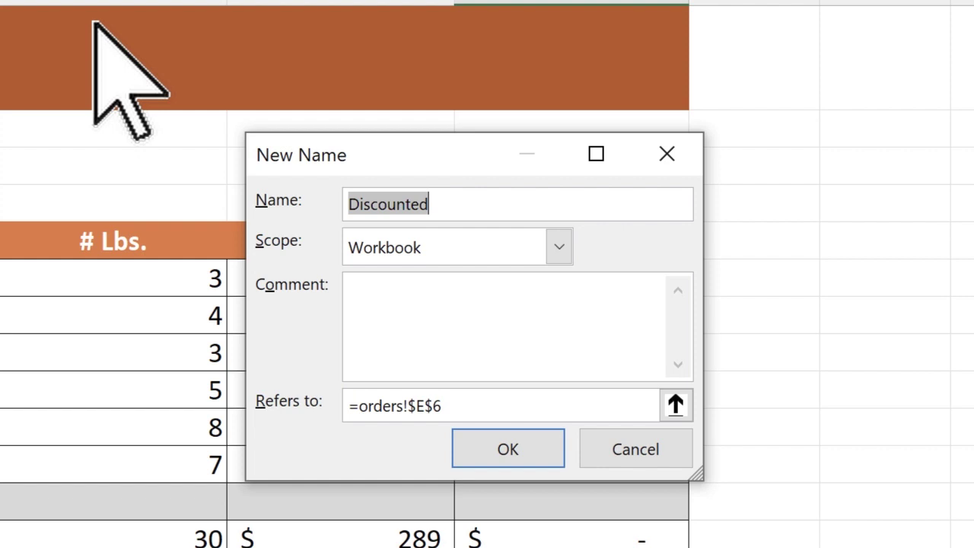
{"action": "type", "text": "D"}
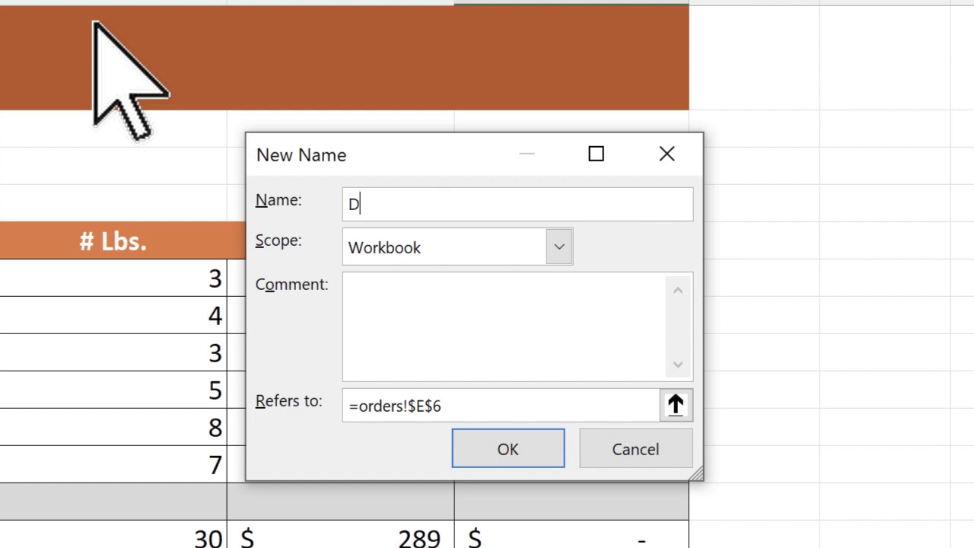
{"action": "type", "text": "iscTotal"}
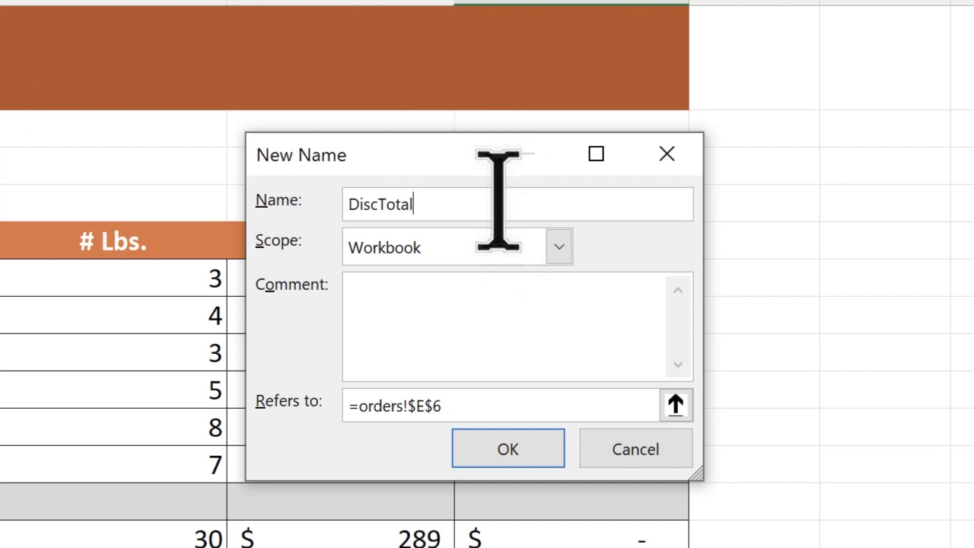
{"action": "left_click", "coordinate": [536, 242]}
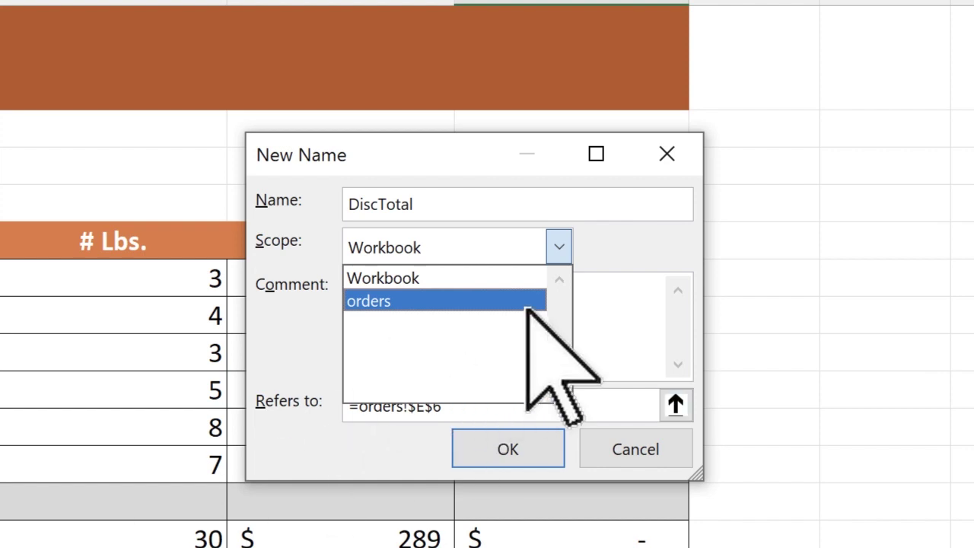
Step: Keep the Workbook scope and add the comment "pounds = pounds ordered, total = pounds * price" to the DiscTotal name
{"action": "left_click", "coordinate": [620, 305]}
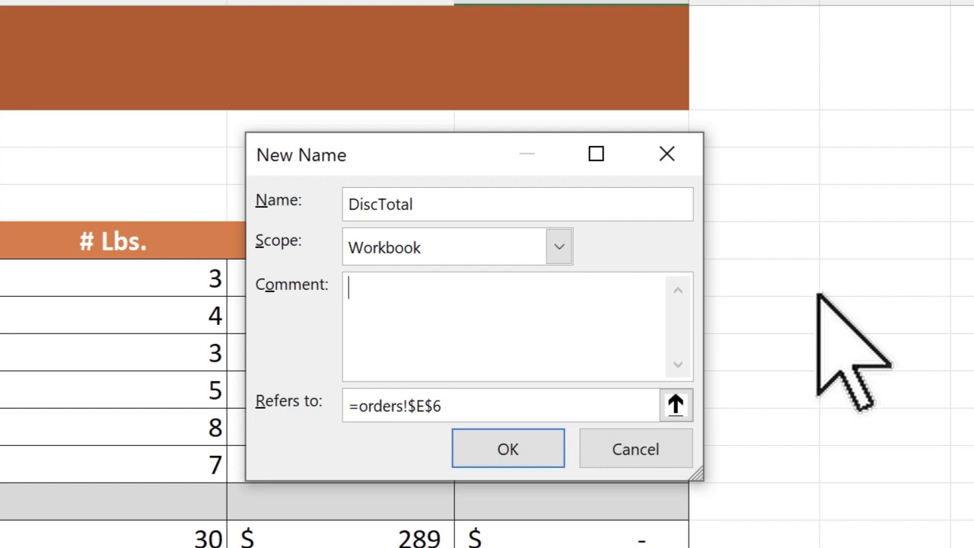
{"action": "type", "text": "pounds ="}
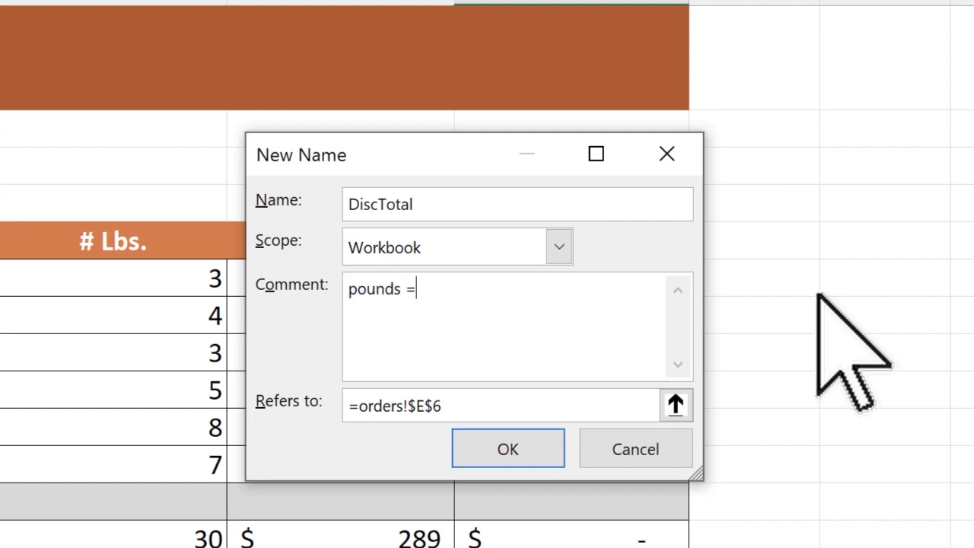
{"action": "type", "text": " pounds "}
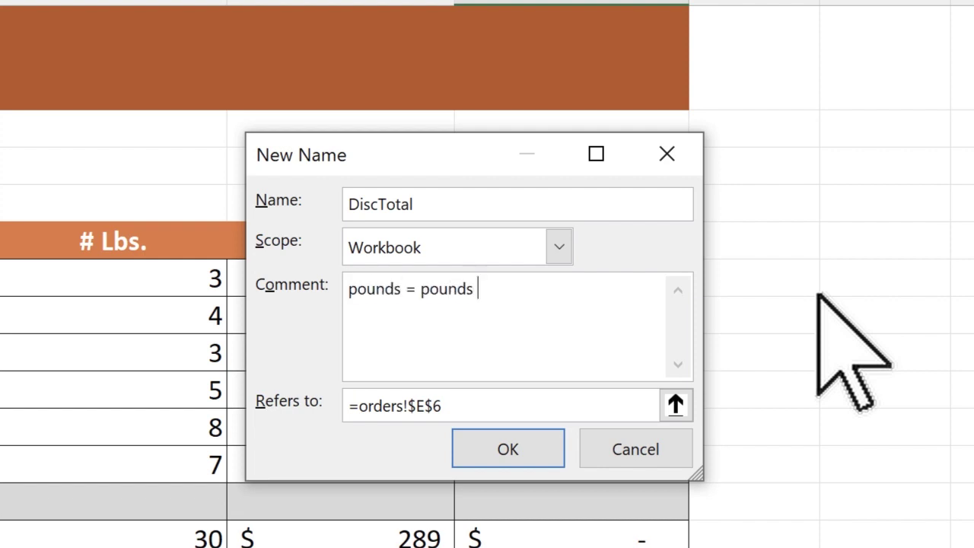
{"action": "type", "text": "ordered,"}
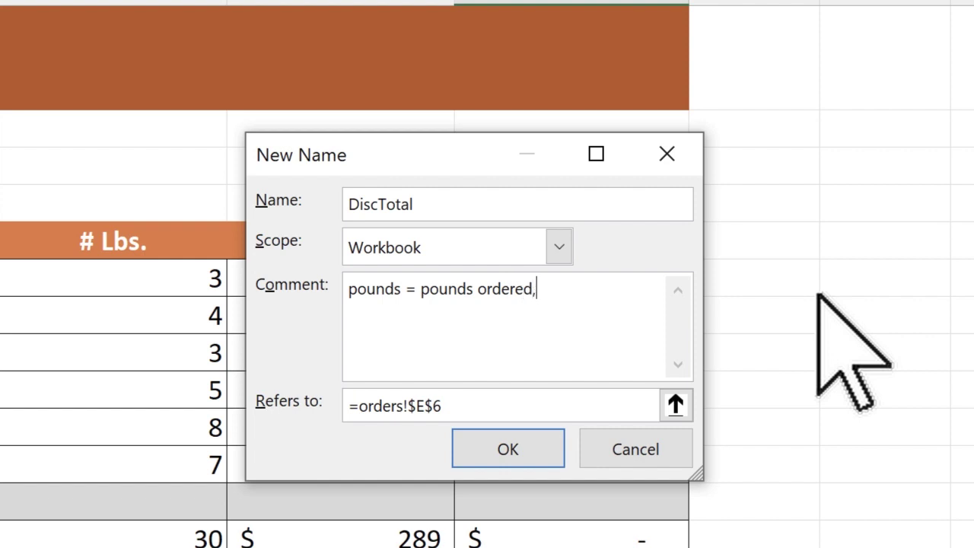
{"action": "type", "text": " total = pou"}
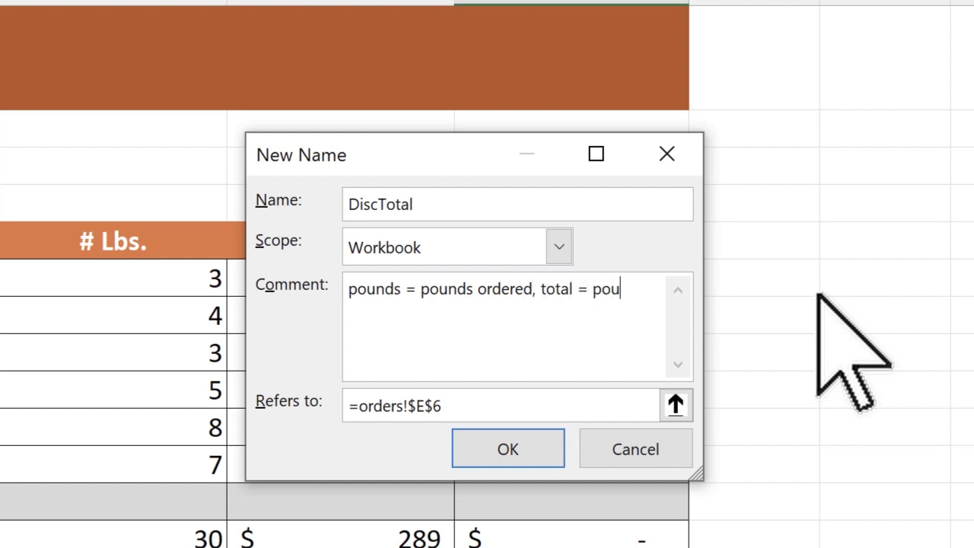
{"action": "type", "text": "nds * price"}
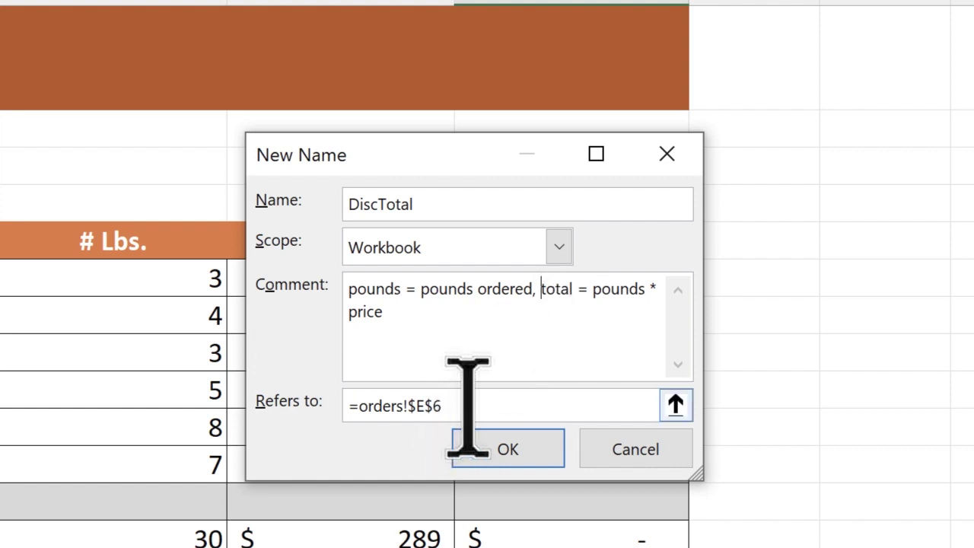
Step: Replace the DiscTotal name's cell reference with the copied LAMBDA(pounds,total, IF(pounds>=5,total*90%,total)) definition, save the name and close the Name Manager
{"action": "left_click_drag", "start_coordinate": [472, 404], "coordinate": [315, 358]}
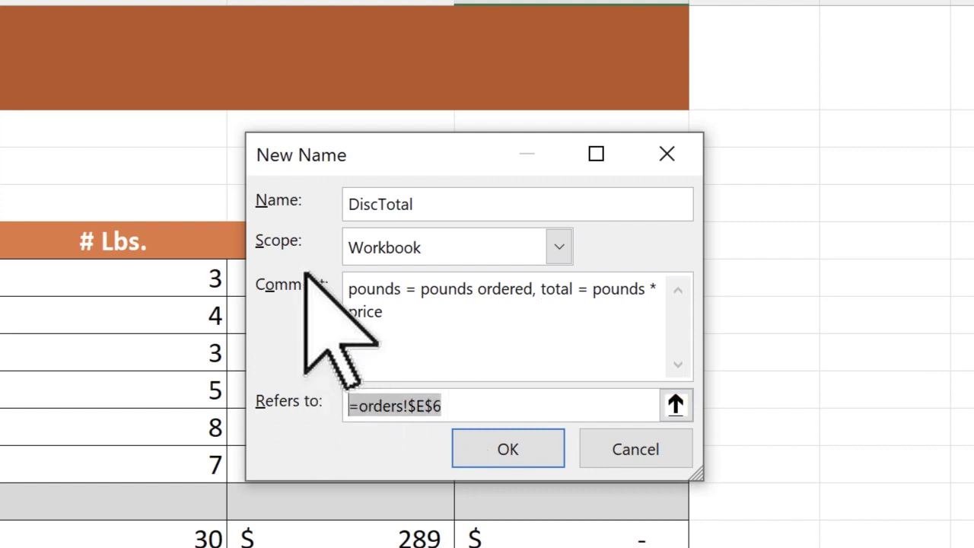
{"action": "key", "text": "Delete"}
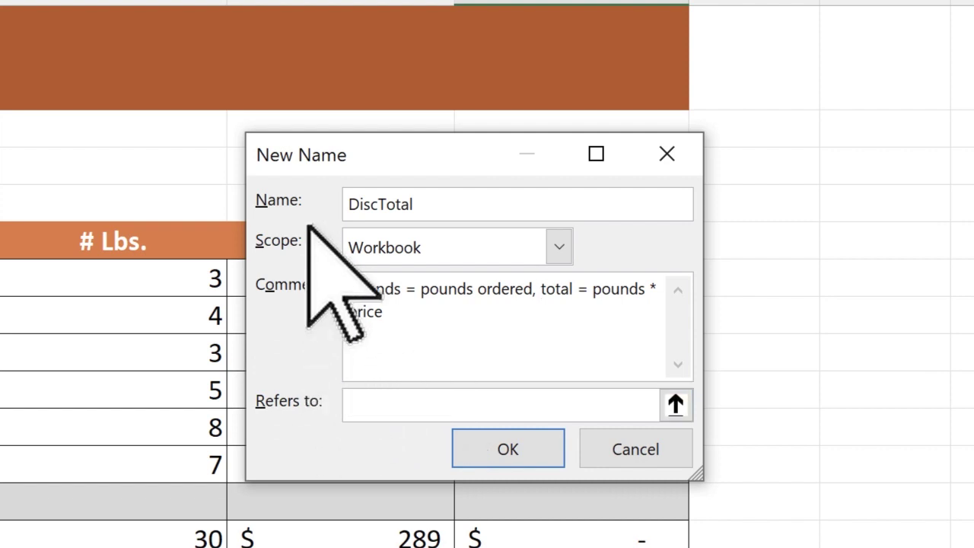
{"action": "key", "text": "ctrl+v"}
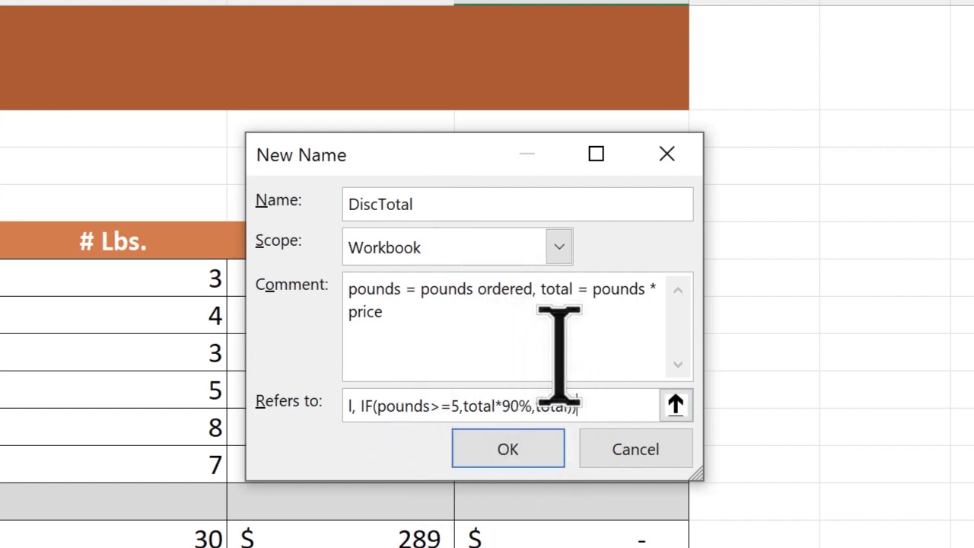
{"action": "left_click", "coordinate": [517, 447]}
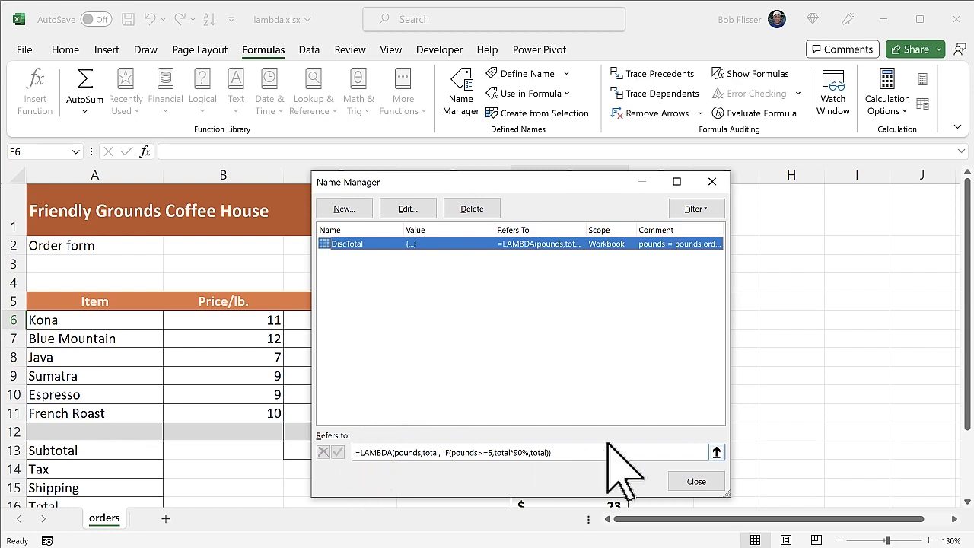
{"action": "left_click", "coordinate": [696, 482]}
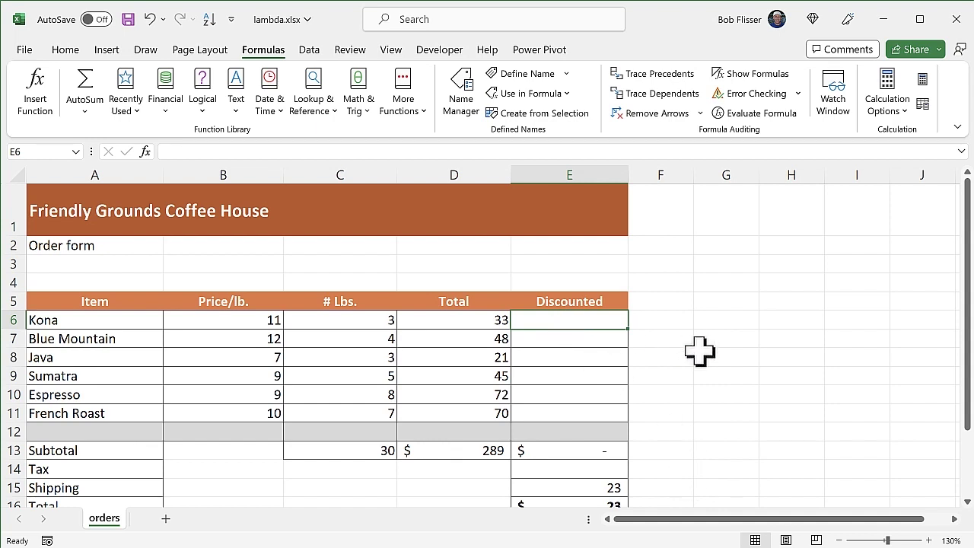
Step: Enter =DiscTotal(C6,D6) in the Discounted cell for Kona, E6, and fill it down through E11
{"action": "type", "text": "="}
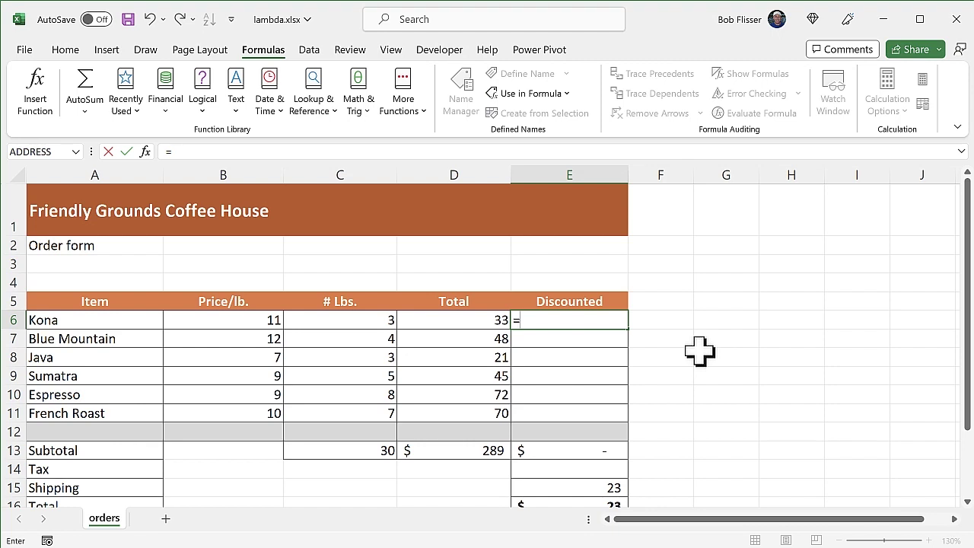
{"action": "type", "text": "disc"}
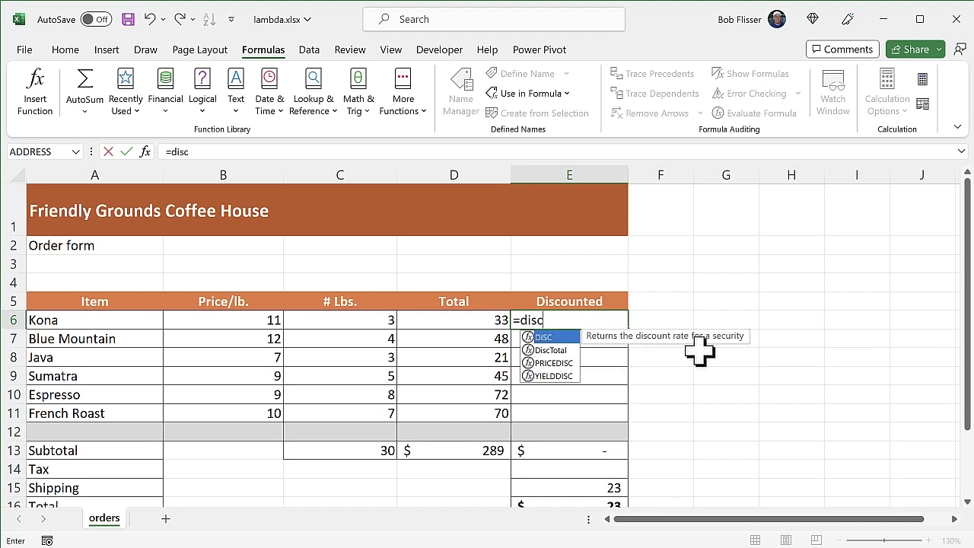
{"action": "key", "text": "Down"}
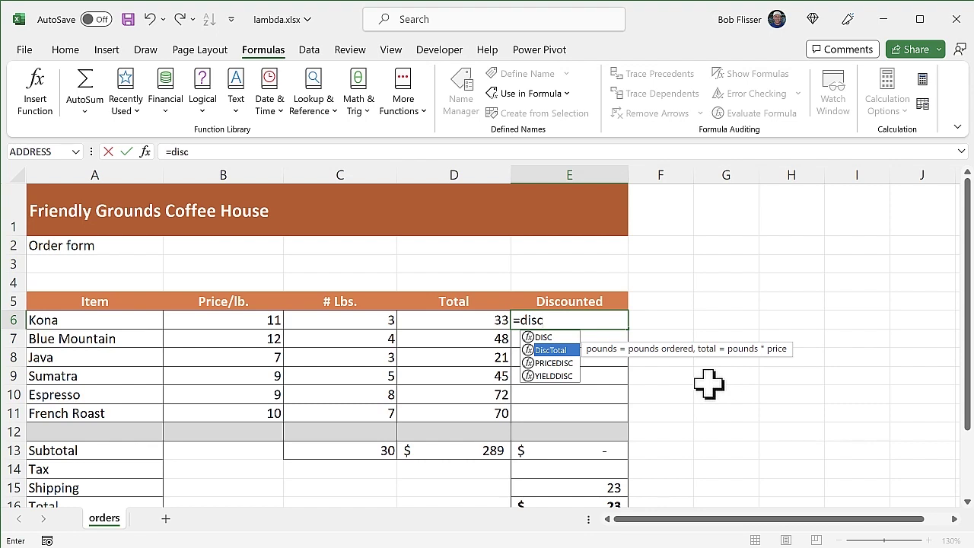
{"action": "key", "text": "Tab"}
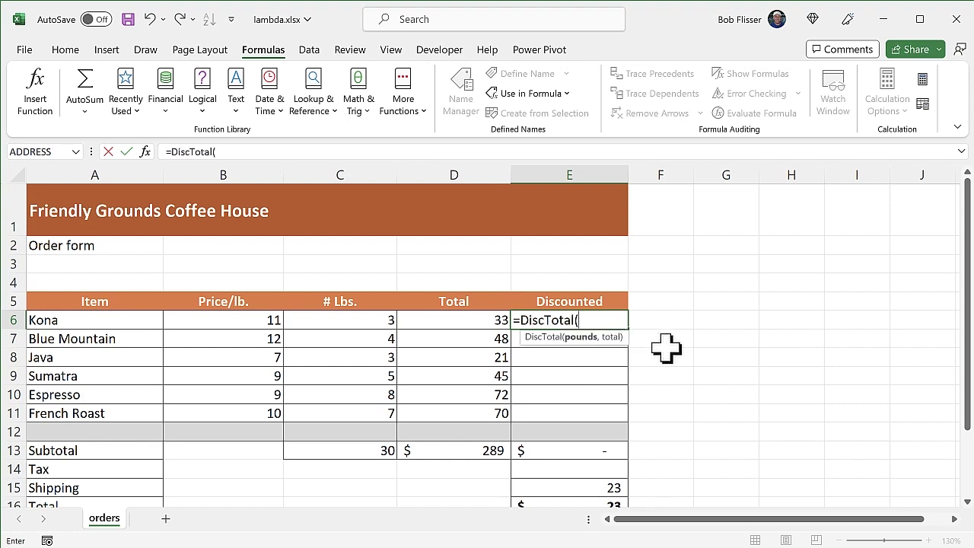
{"action": "left_click", "coordinate": [319, 324]}
{"action": "type", "text": ","}
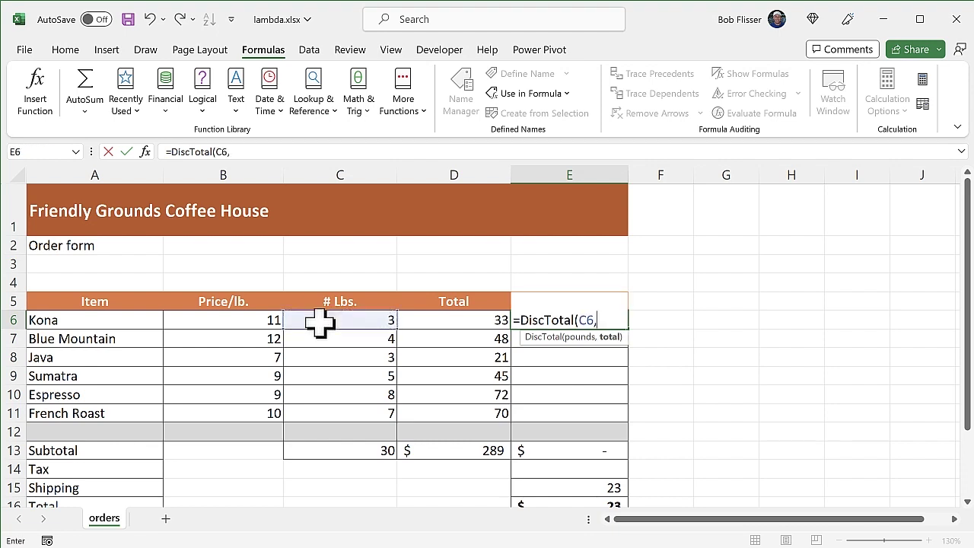
{"action": "left_click", "coordinate": [436, 321]}
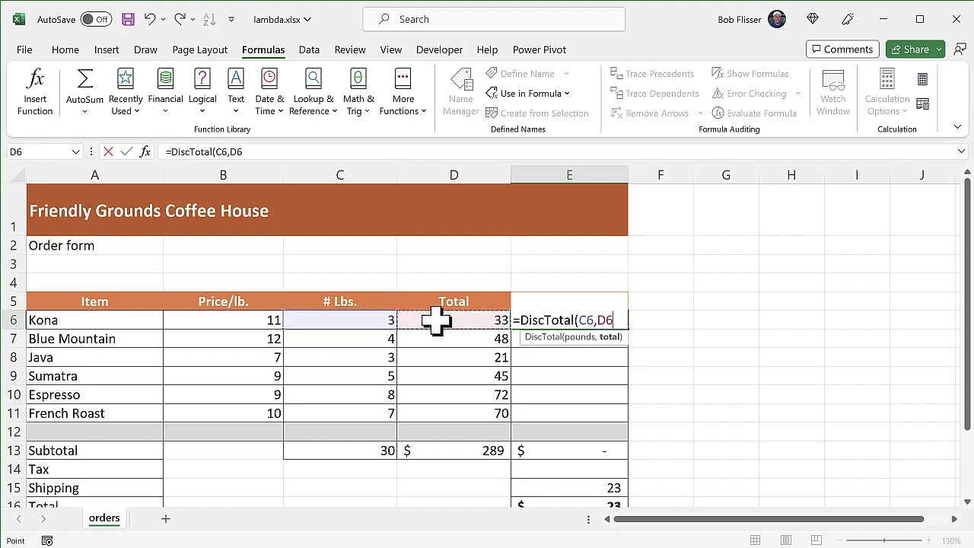
{"action": "type", "text": ")"}
{"action": "key", "text": "ctrl+Return"}
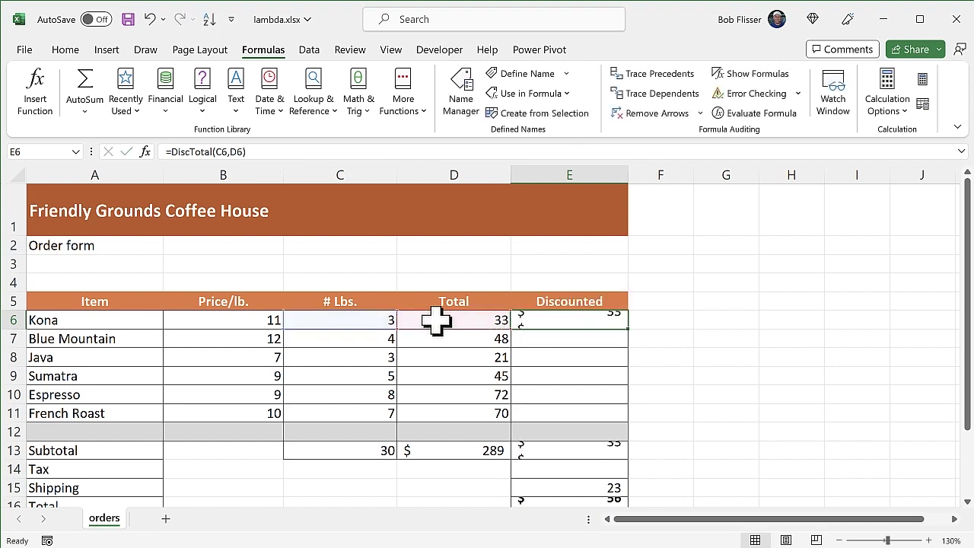
{"action": "double_click", "coordinate": [625, 329]}
{"action": "left_click", "coordinate": [583, 318]}
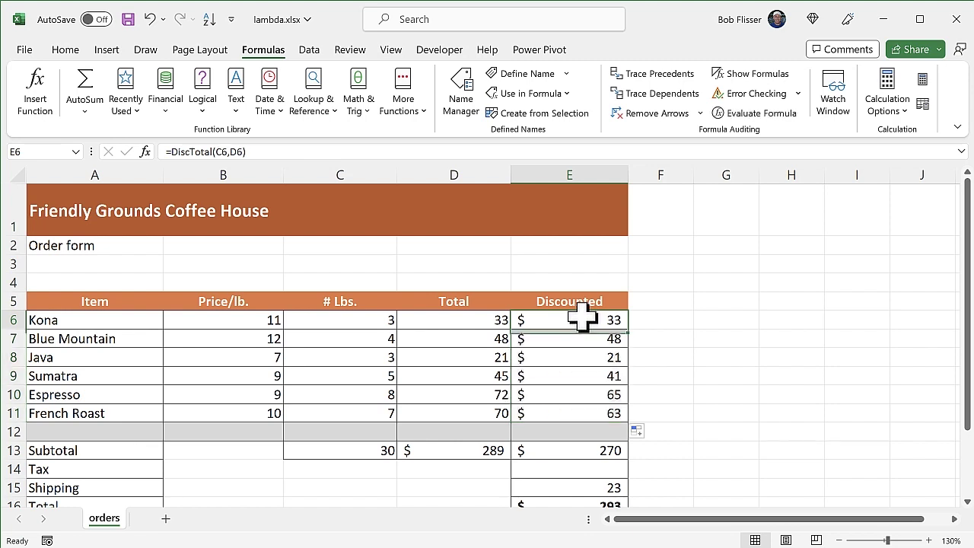
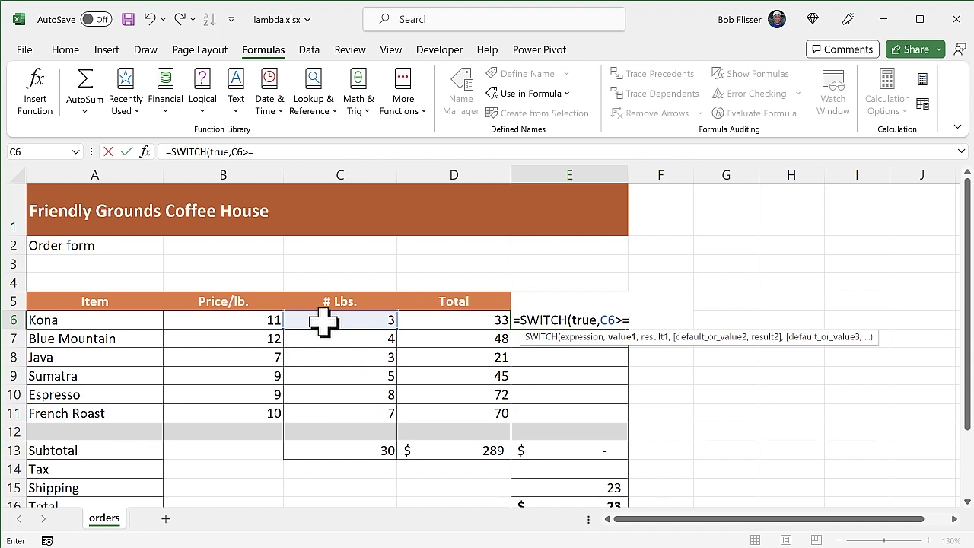
Step: In E6's SWITCH formula, return D6*80% when C6>=15 and D6*85% when C6>=10
{"action": "type", "text": "15,"}
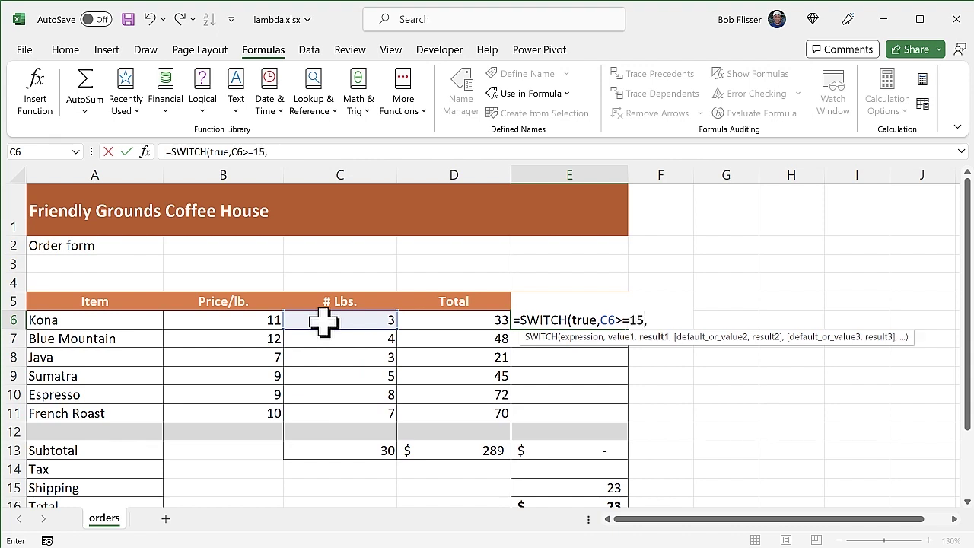
{"action": "left_click", "coordinate": [455, 323]}
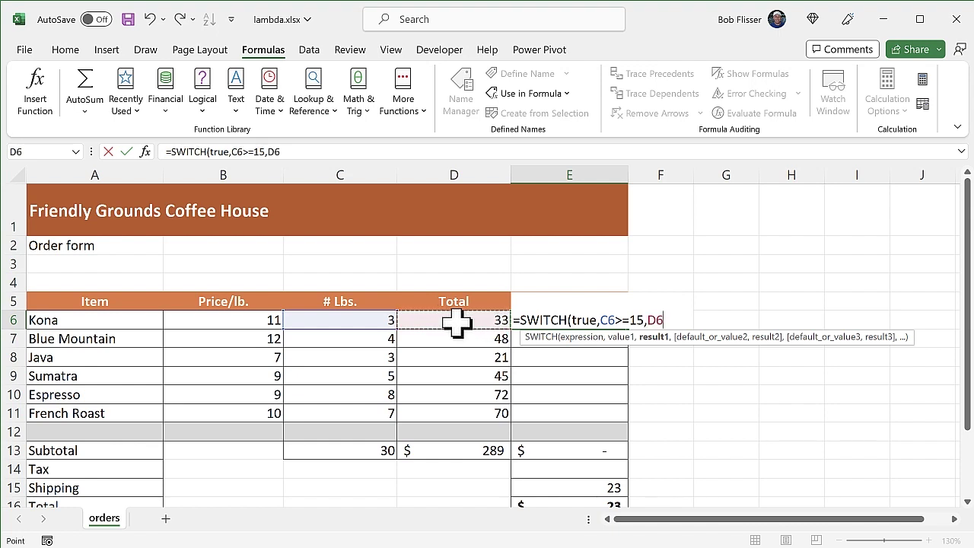
{"action": "type", "text": "*80%,"}
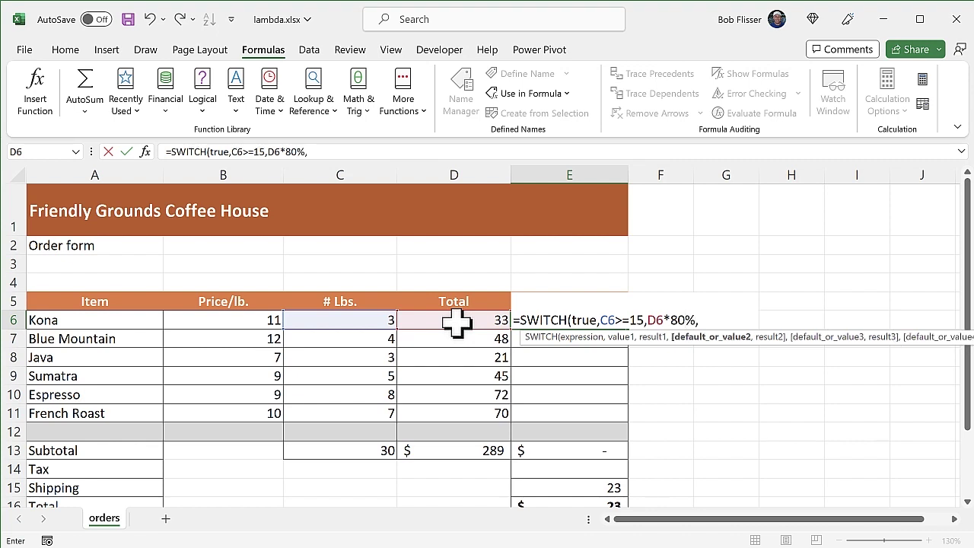
{"action": "left_click", "coordinate": [340, 321]}
{"action": "type", "text": ">"}
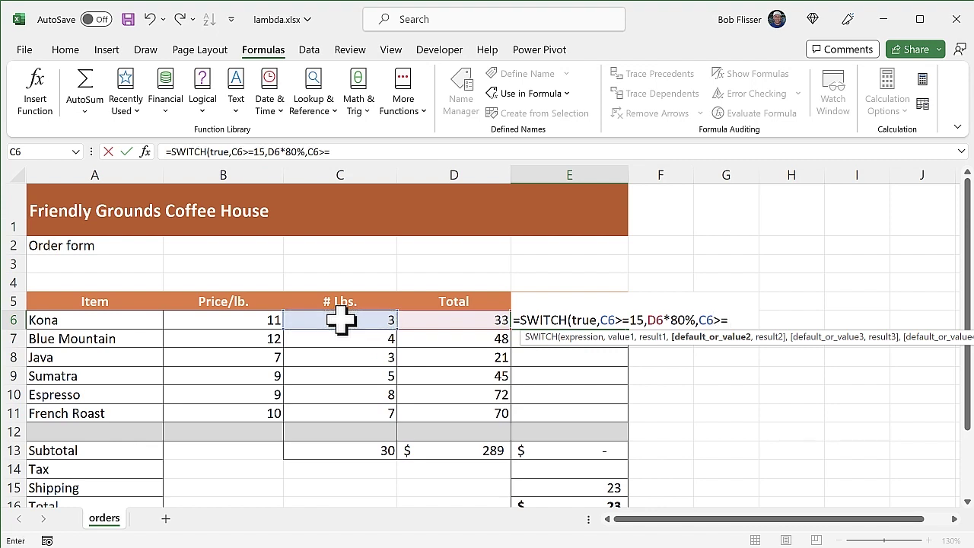
{"action": "type", "text": "=10,"}
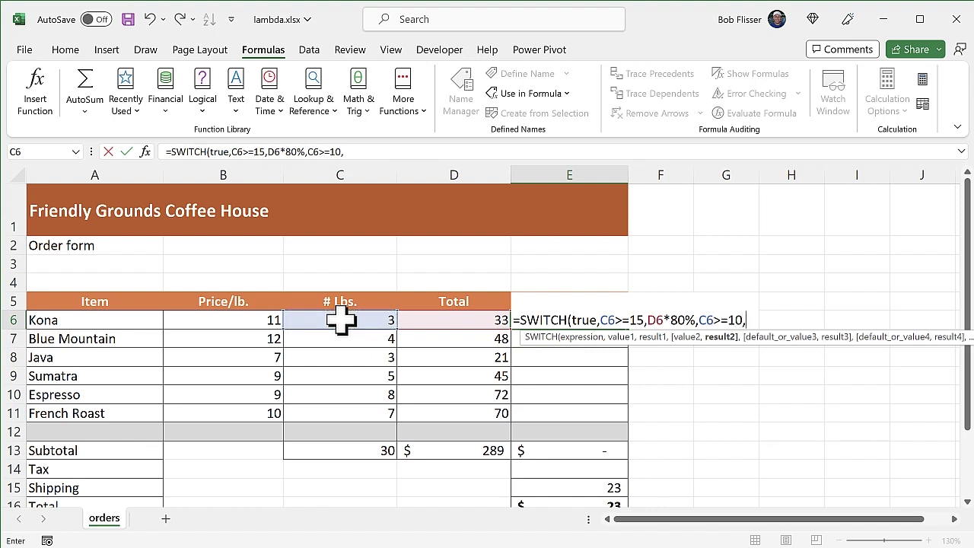
{"action": "left_click", "coordinate": [454, 322]}
{"action": "type", "text": "*"}
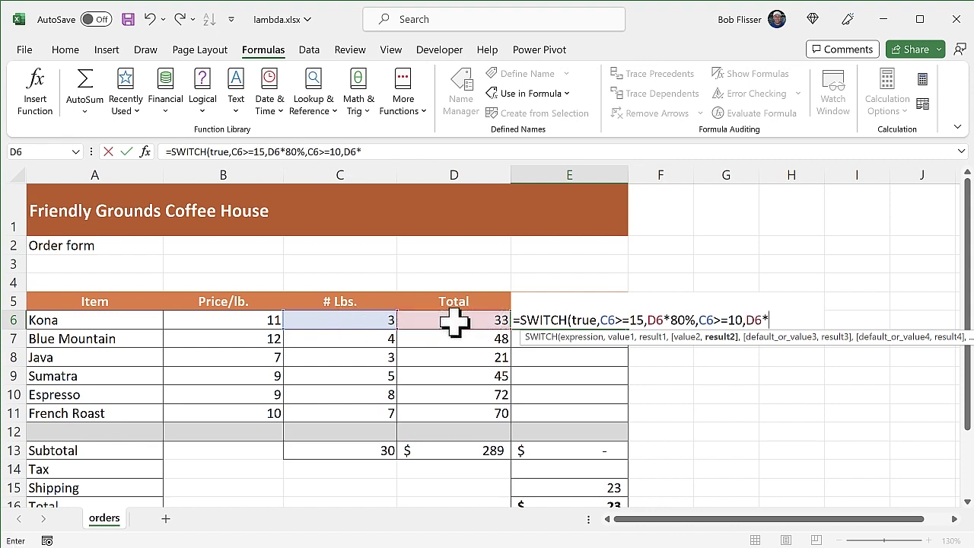
{"action": "type", "text": "85%,"}
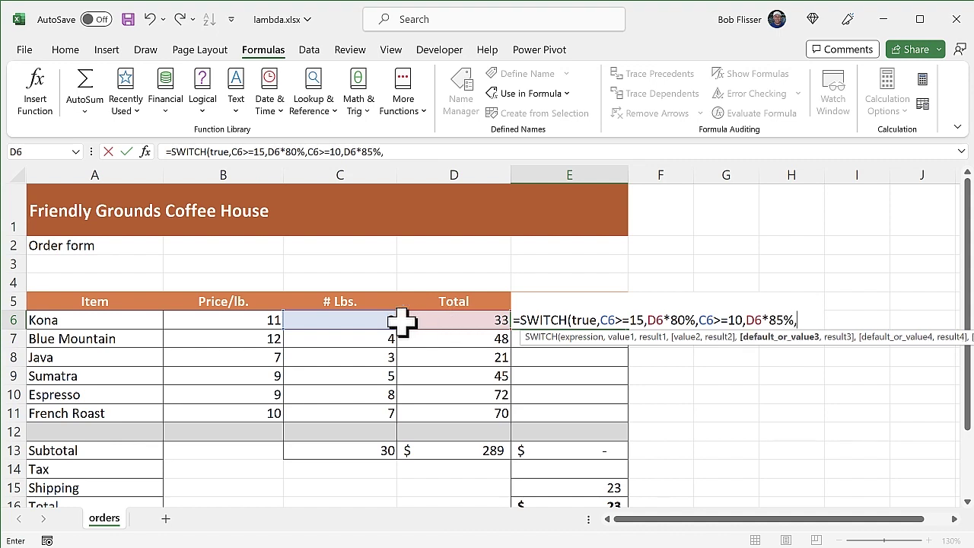
Step: Complete E6's SWITCH formula with D6*90% when C6>=5 and D6 as the default result, keeping E6 selected
{"action": "left_click", "coordinate": [343, 322]}
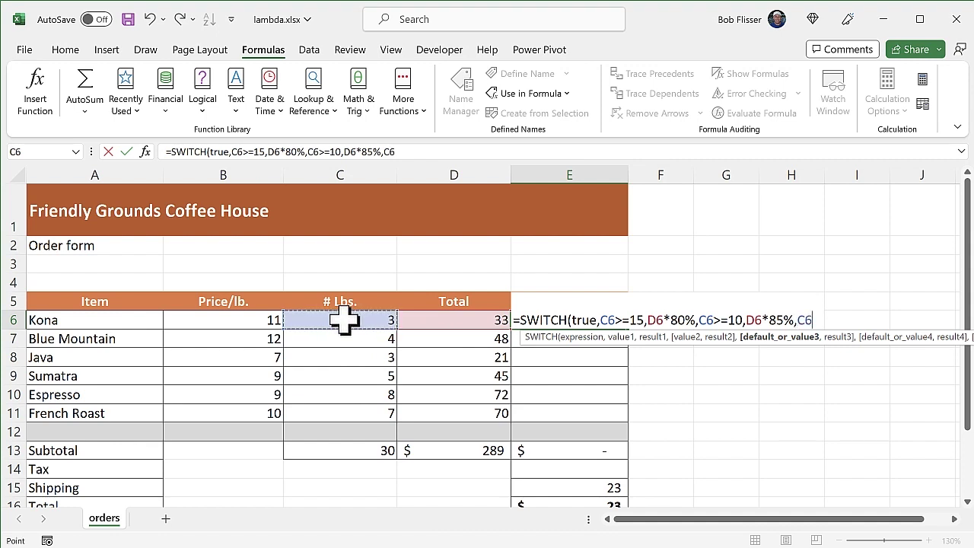
{"action": "type", "text": ">="}
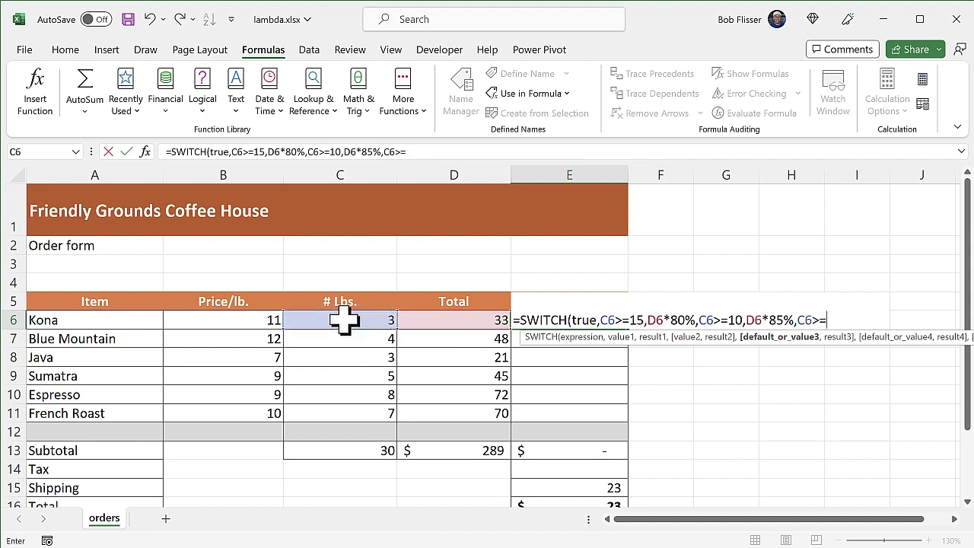
{"action": "type", "text": "5,"}
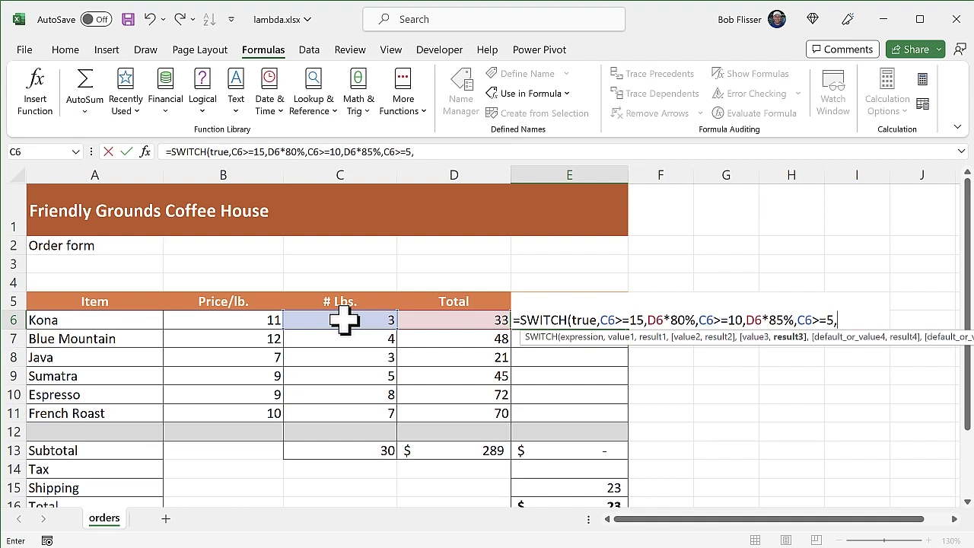
{"action": "left_click", "coordinate": [465, 323]}
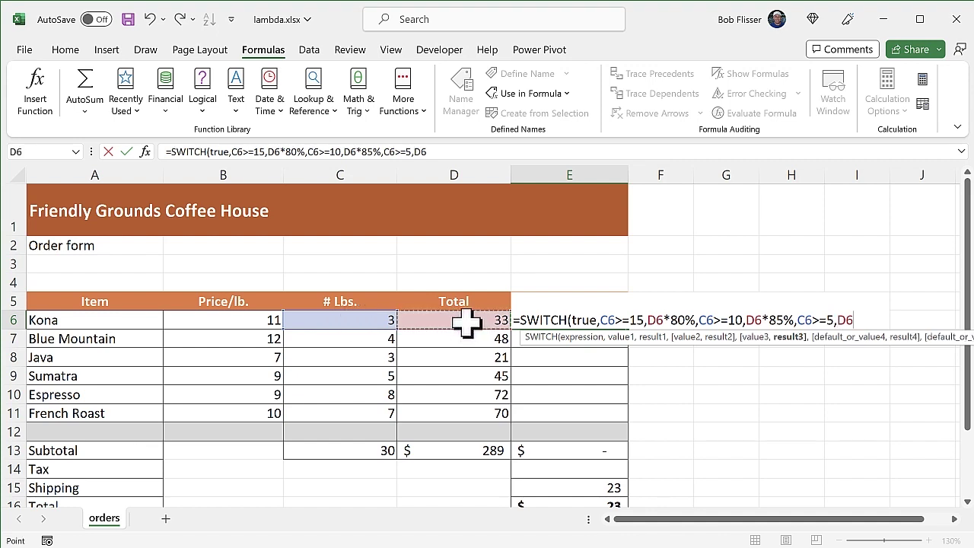
{"action": "type", "text": "*"}
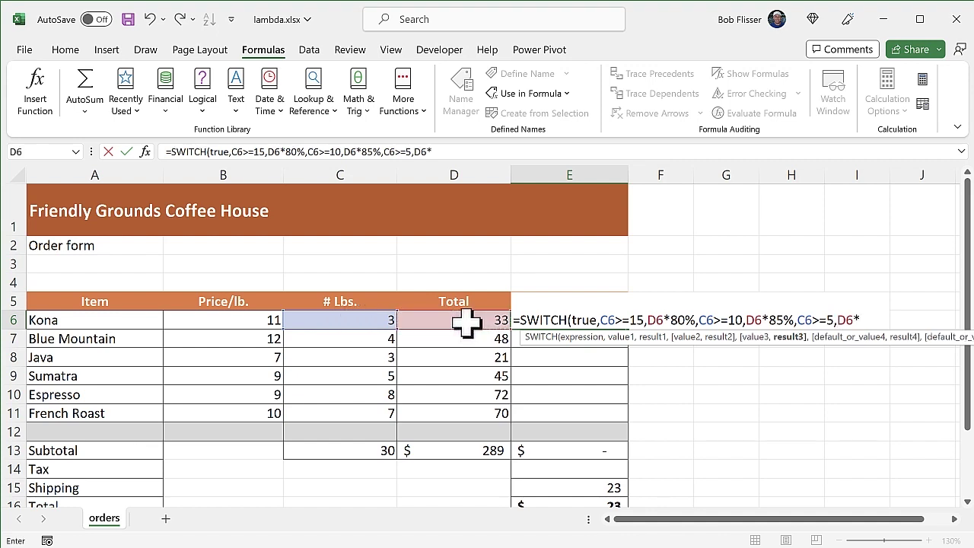
{"action": "type", "text": "90%,"}
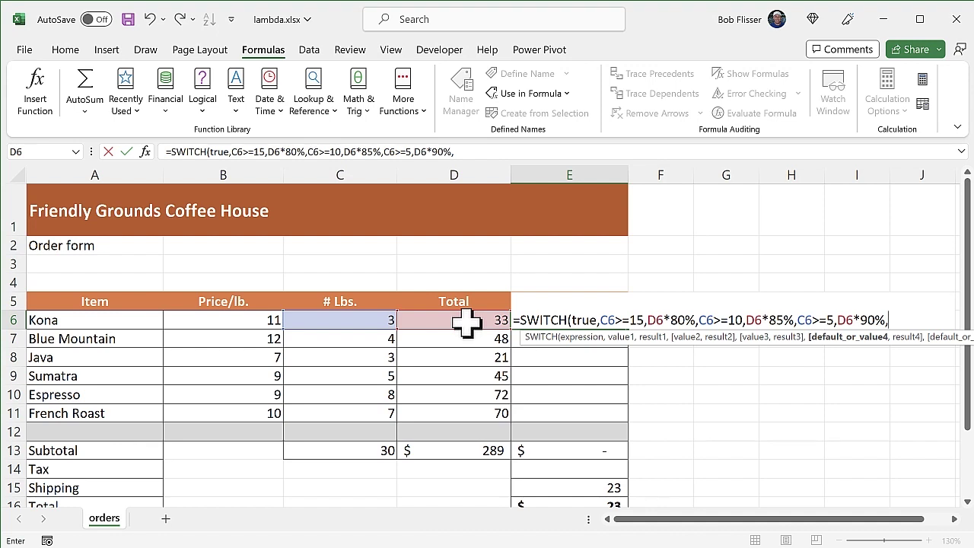
{"action": "left_click", "coordinate": [466, 322]}
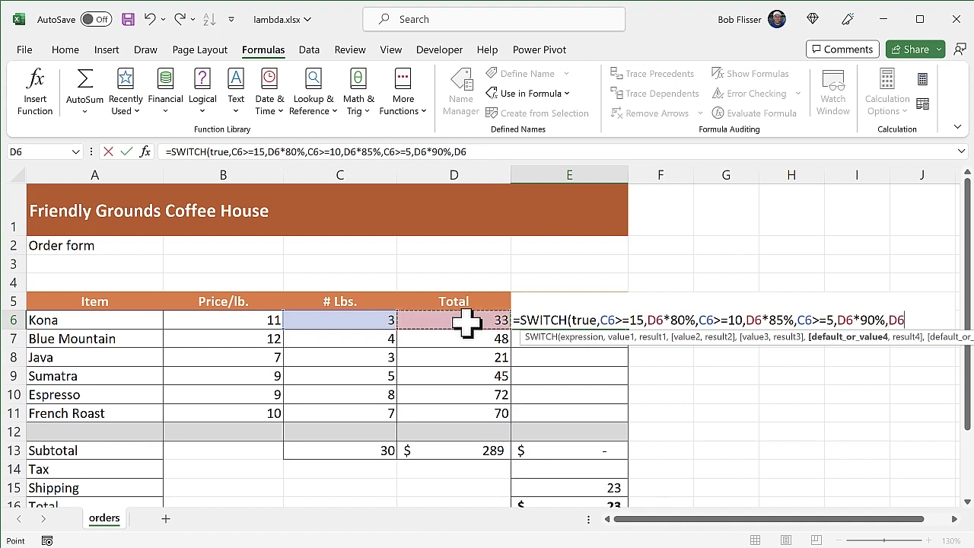
{"action": "type", "text": ")"}
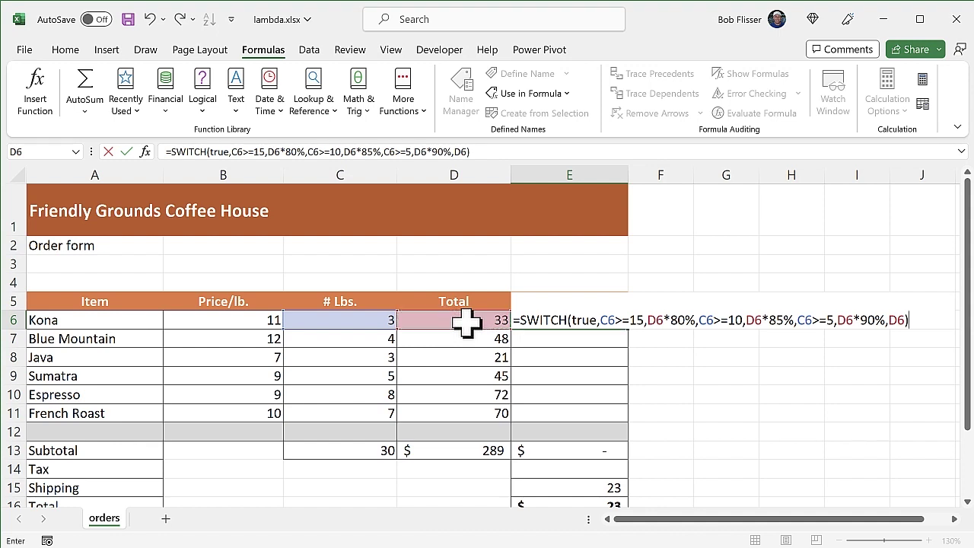
{"action": "key", "text": "ctrl+Return"}
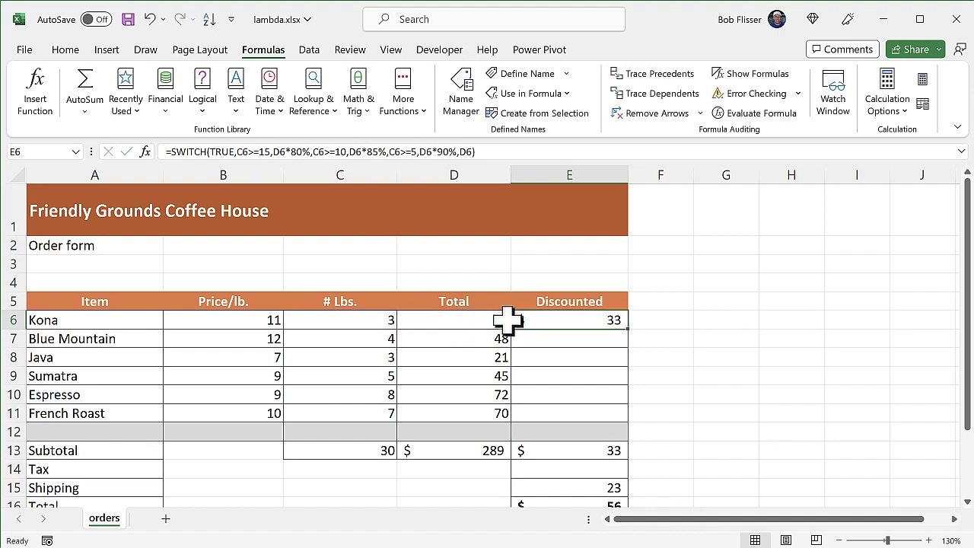
Step: Fill the SWITCH formula down through E11 and compare pounds, totals and discounted amounts for rows 6–8 and 9–11
{"action": "double_click", "coordinate": [628, 329]}
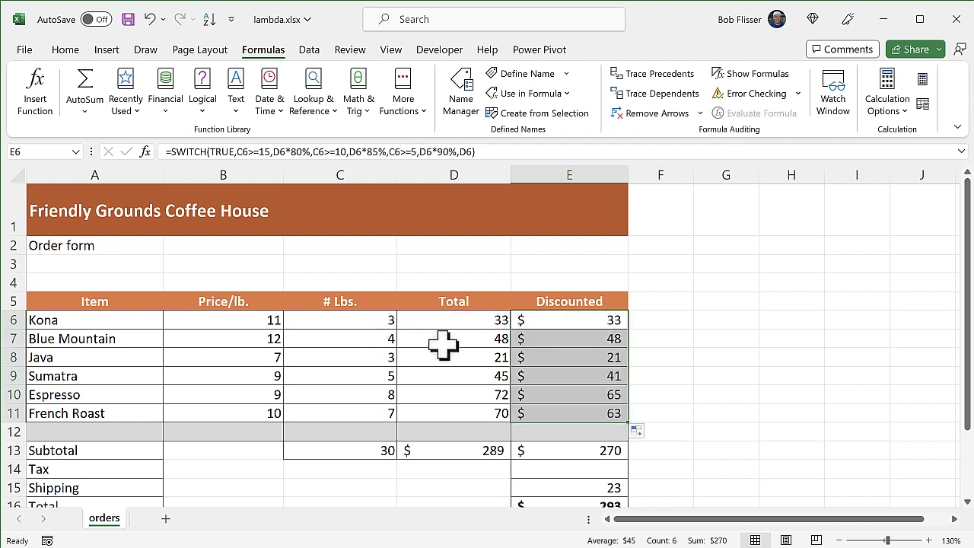
{"action": "left_click_drag", "start_coordinate": [373, 320], "coordinate": [553, 359]}
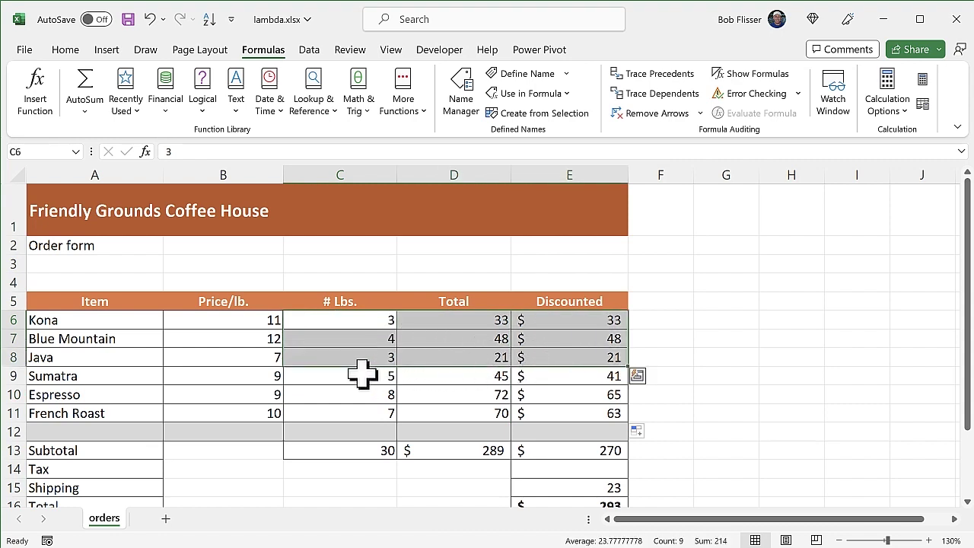
{"action": "left_click_drag", "start_coordinate": [361, 374], "coordinate": [571, 409]}
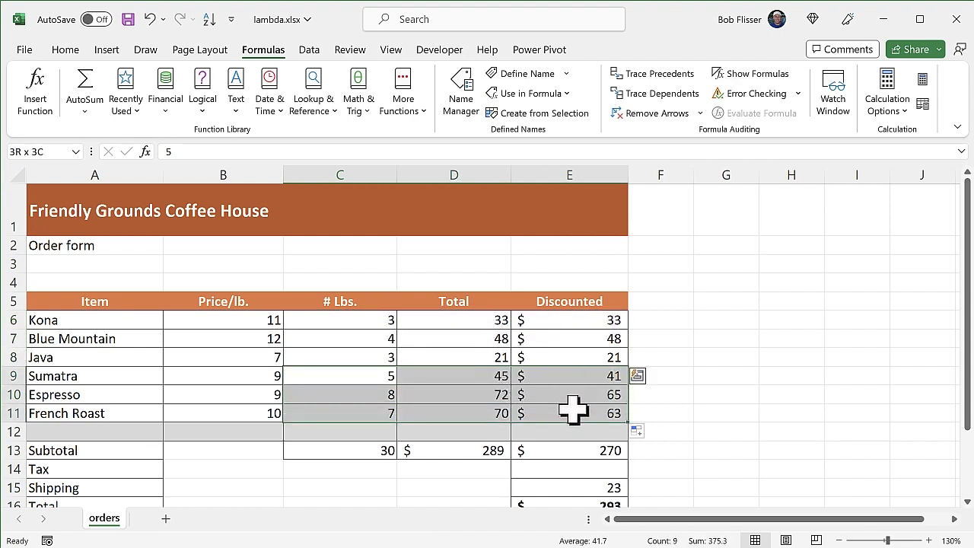
Step: Copy the full text of the SWITCH formula in E6, then leave cell editing without changes
{"action": "left_click", "coordinate": [592, 321]}
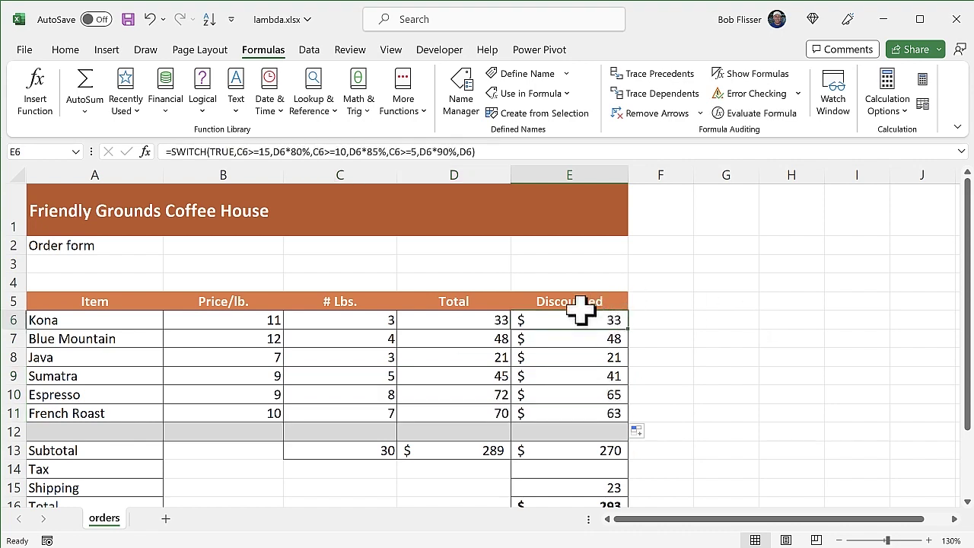
{"action": "double_click", "coordinate": [578, 320]}
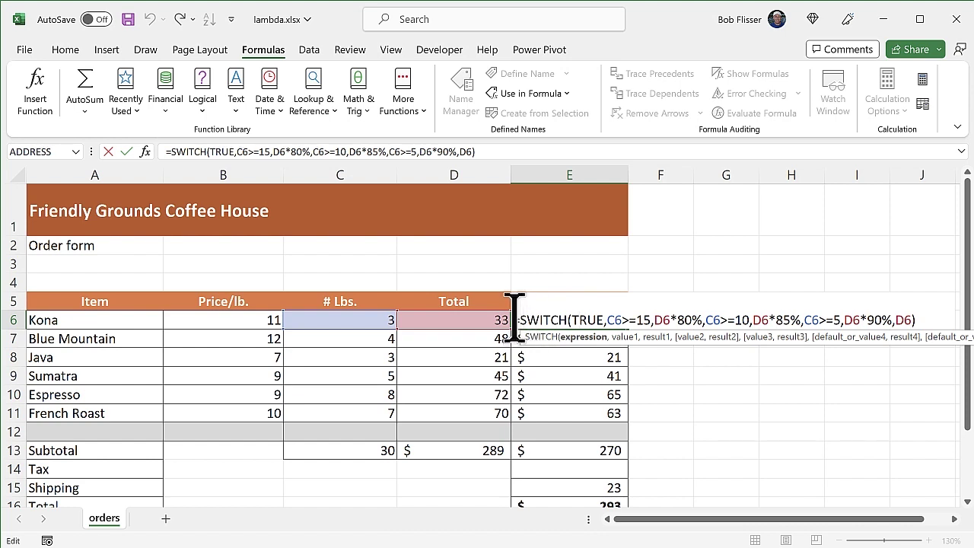
{"action": "left_click_drag", "start_coordinate": [515, 318], "coordinate": [922, 316]}
{"action": "key", "text": "ctrl+c"}
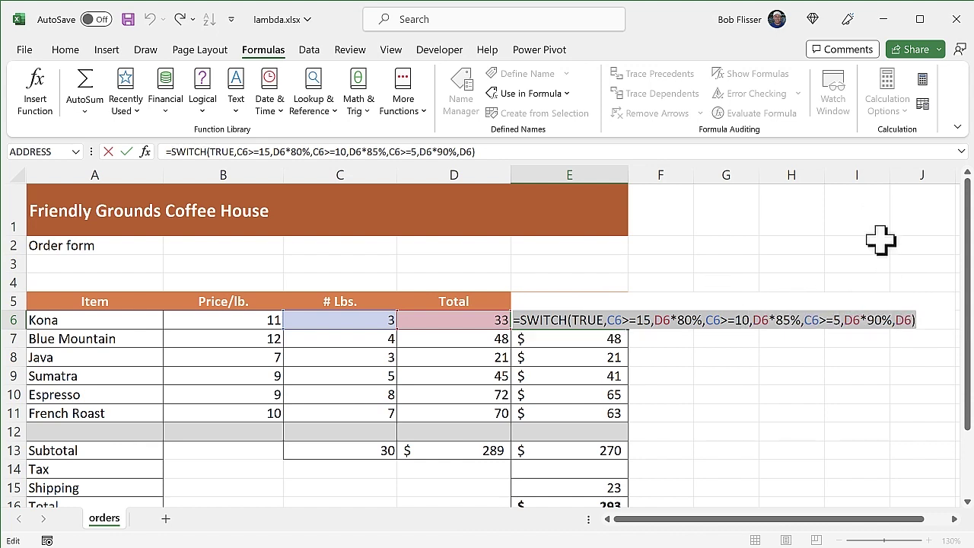
{"action": "key", "text": "Escape"}
Step: Clear the formulas from the Discounted cells E6:E11, leaving only E6 selected
{"action": "key", "text": "shift+Down"}
{"action": "key", "text": "shift+Down"}
{"action": "key", "text": "shift+Down"}
{"action": "key", "text": "shift+Down"}
{"action": "key", "text": "shift+Down"}
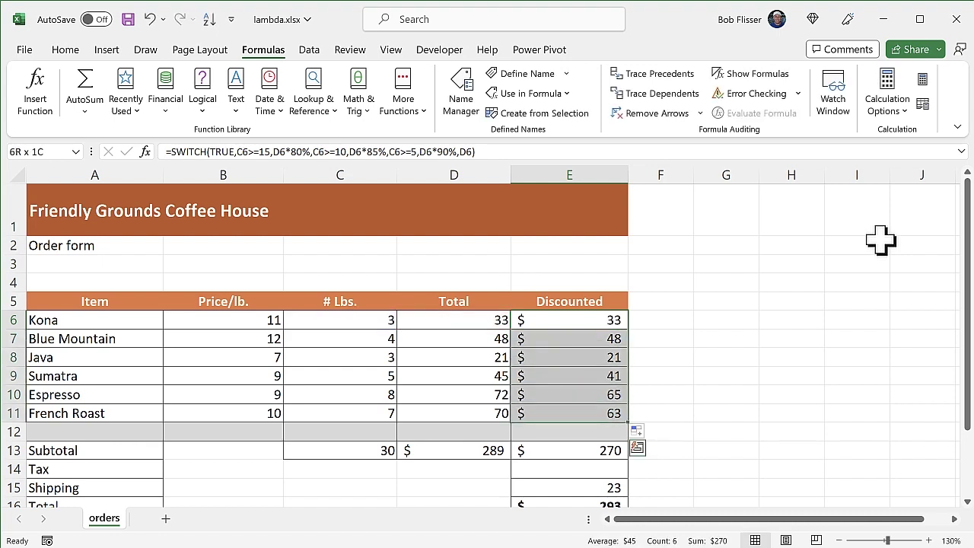
{"action": "key", "text": "Delete"}
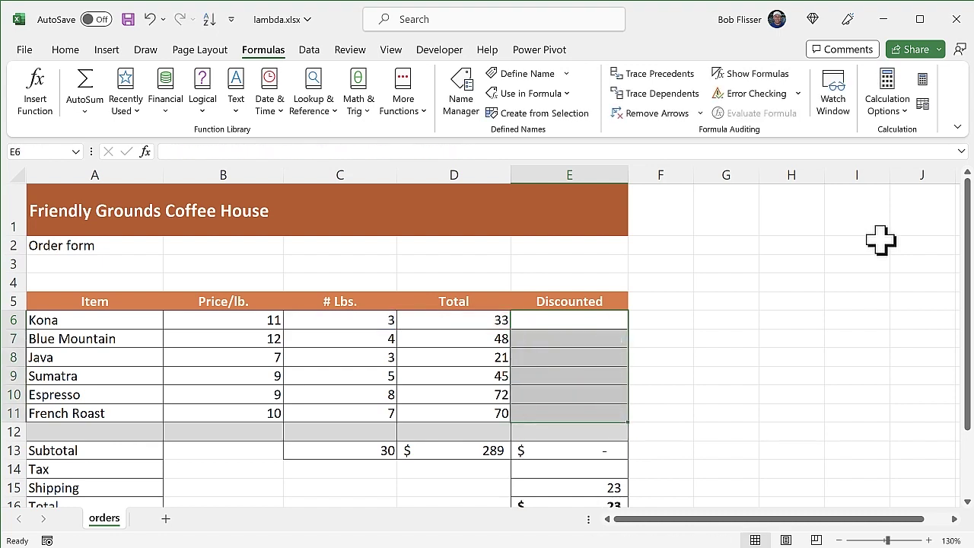
{"action": "left_click", "coordinate": [569, 323]}
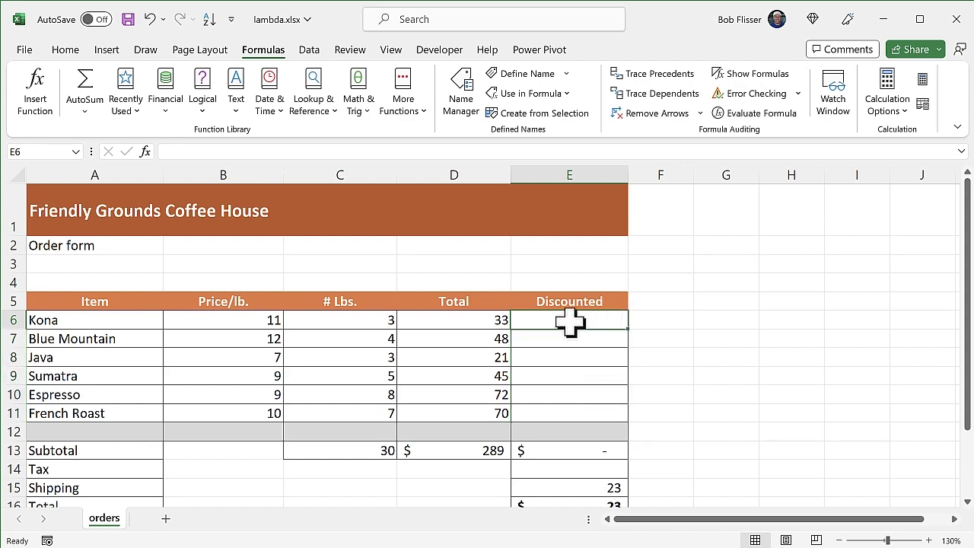
Step: Start a new workbook-level defined name SlidingDisc with the comment "pounds= pounds ordered, total = pounds * price"
{"action": "left_click", "coordinate": [462, 84]}
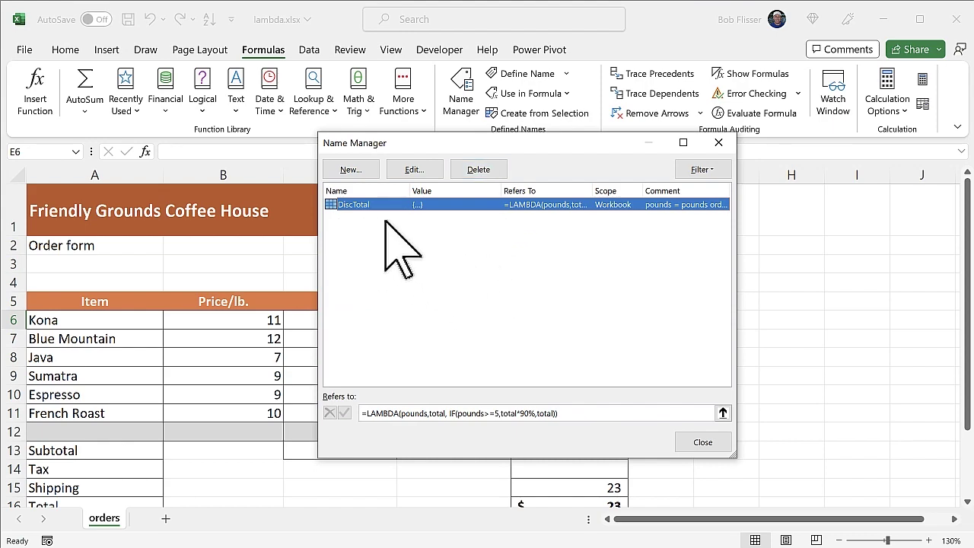
{"action": "left_click", "coordinate": [350, 169]}
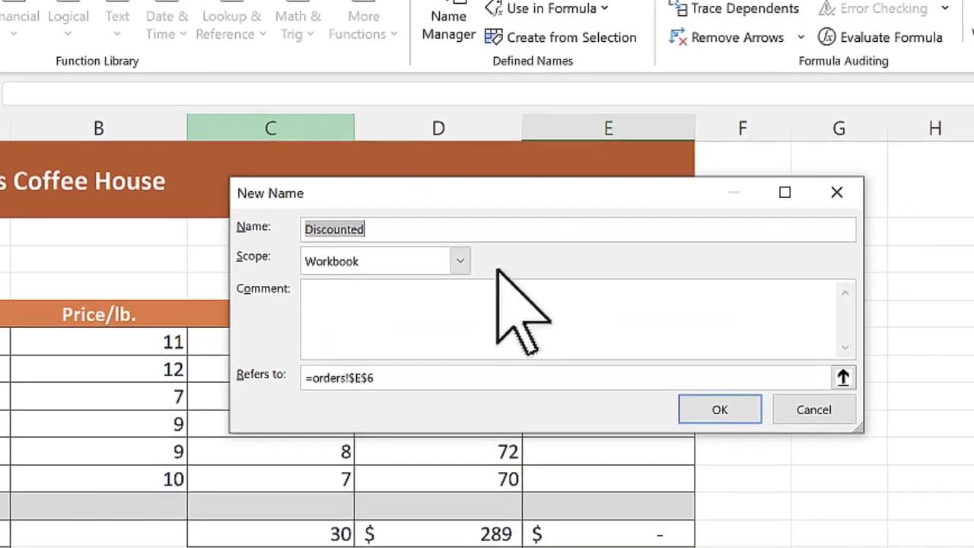
{"action": "type", "text": "SlidingDisc"}
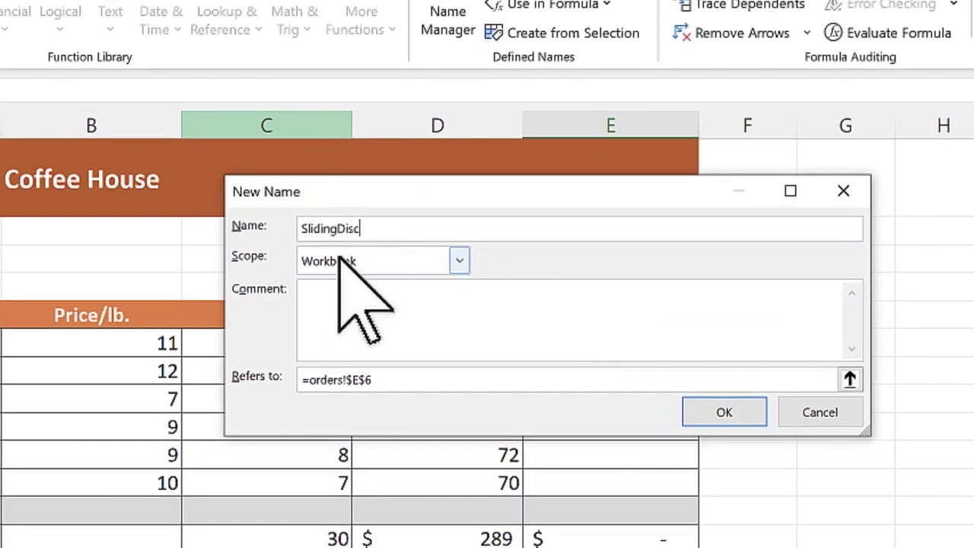
{"action": "left_click", "coordinate": [385, 308]}
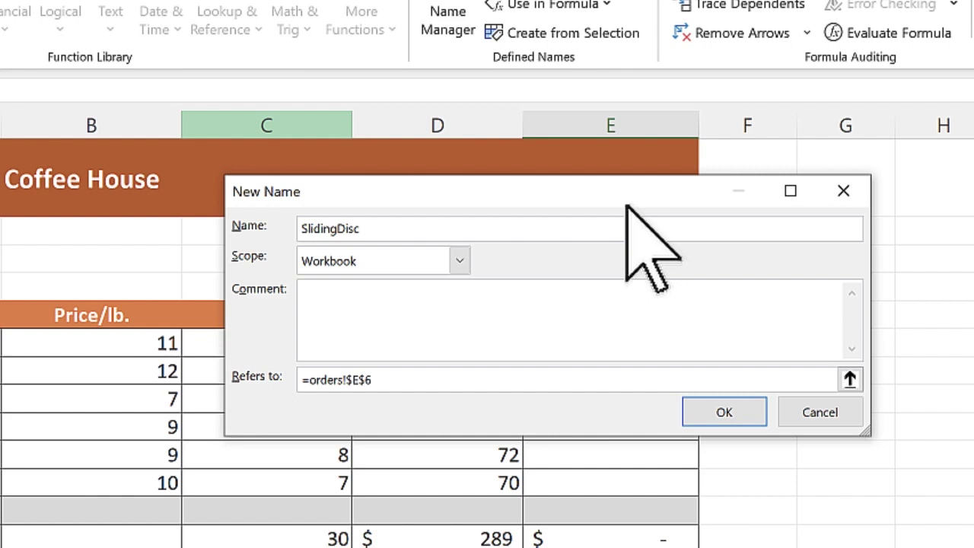
{"action": "type", "text": "pounds= pounds ordered, total = pounds * price"}
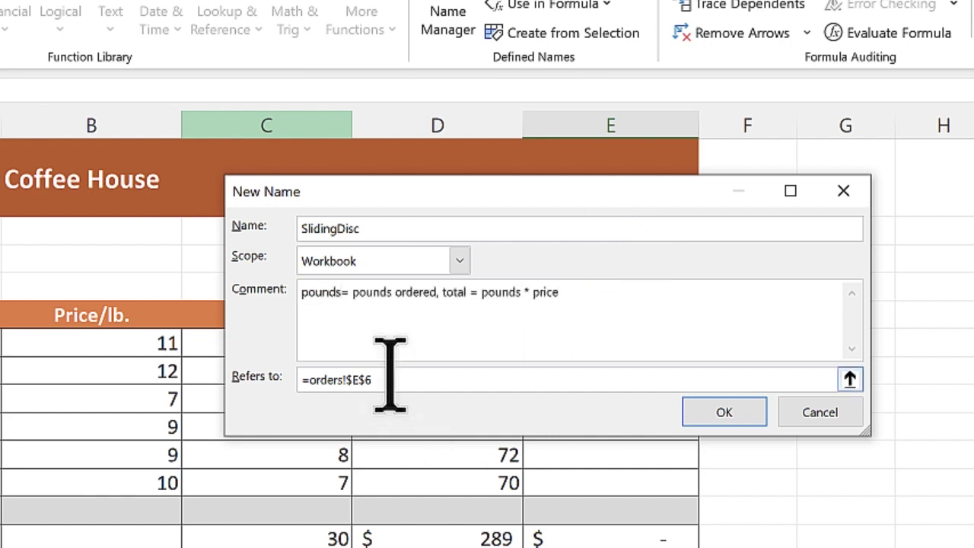
Step: Replace SlidingDisc's default cell reference with the copied SWITCH formula
{"action": "left_click_drag", "start_coordinate": [388, 371], "coordinate": [279, 348]}
{"action": "key", "text": "Delete"}
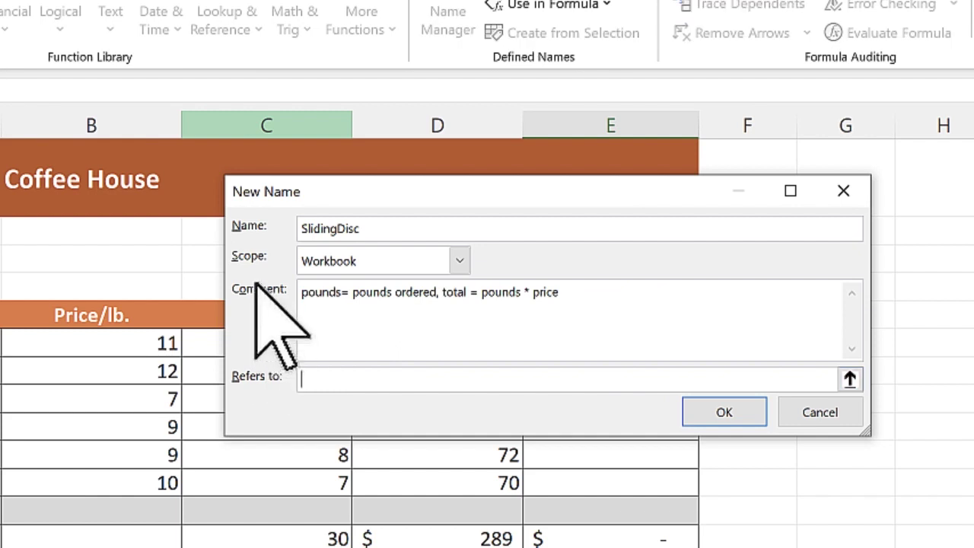
{"action": "key", "text": "ctrl+v"}
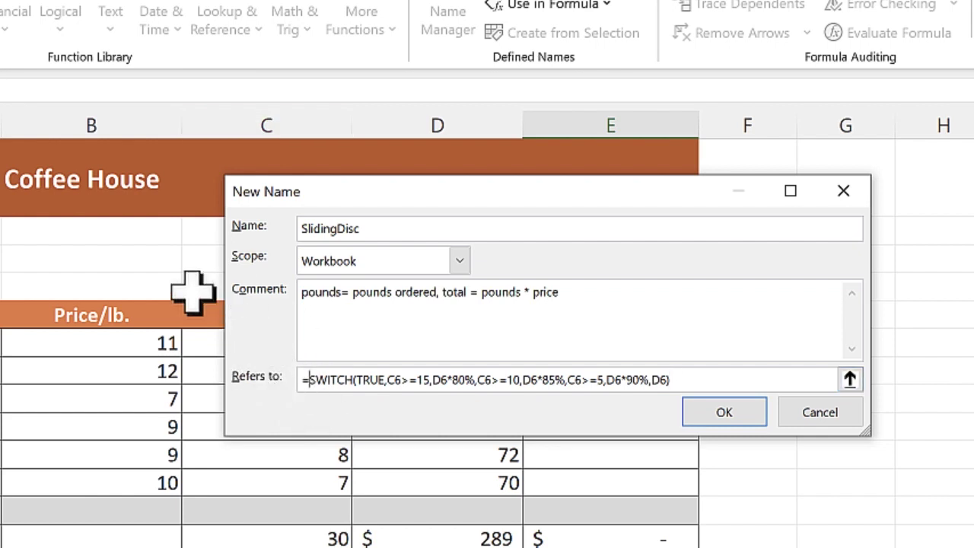
Step: Wrap SlidingDisc's formula in LAMBDA(pounds, total, …), replace C6 with pounds and D6 with total, and save the name
{"action": "type", "text": "la"}
{"action": "type", "text": "mbda"}
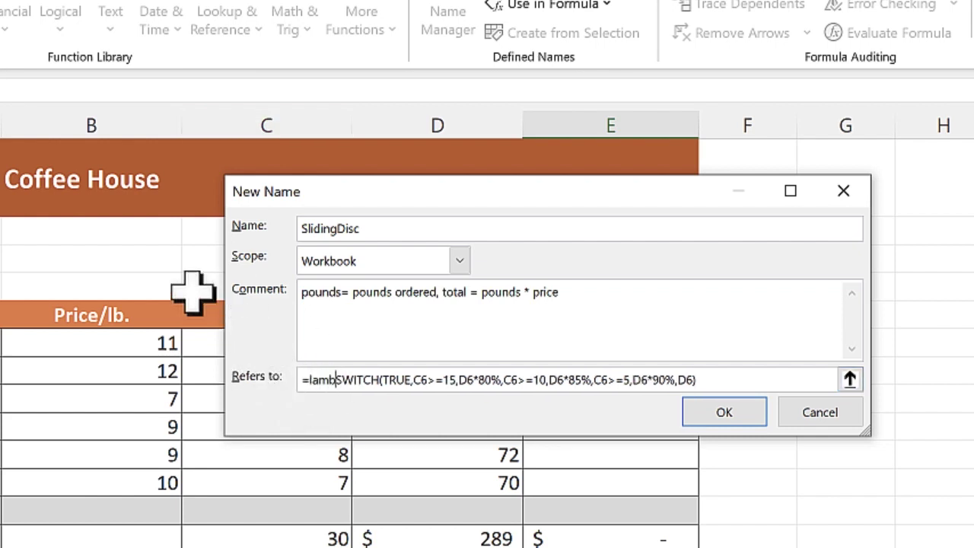
{"action": "type", "text": "("}
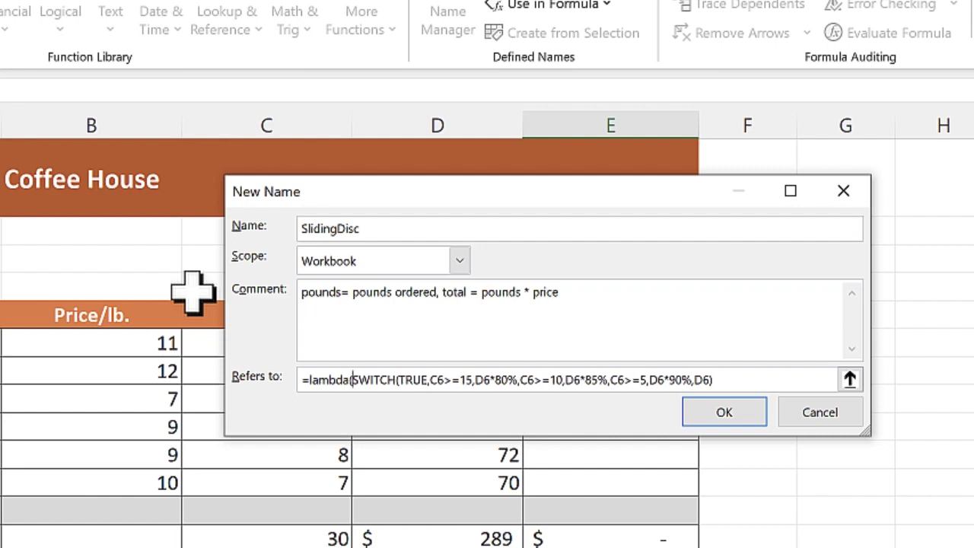
{"action": "type", "text": "pound"}
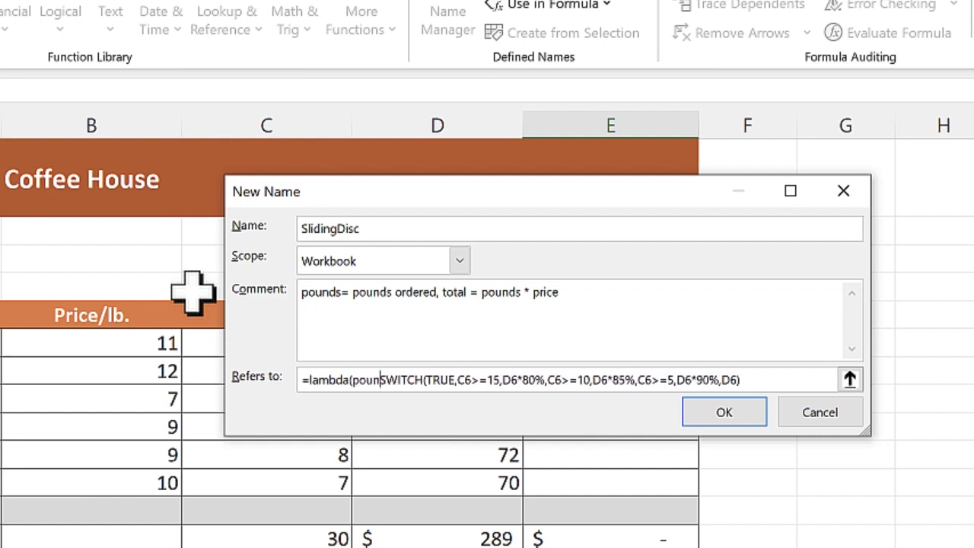
{"action": "type", "text": "s, total"}
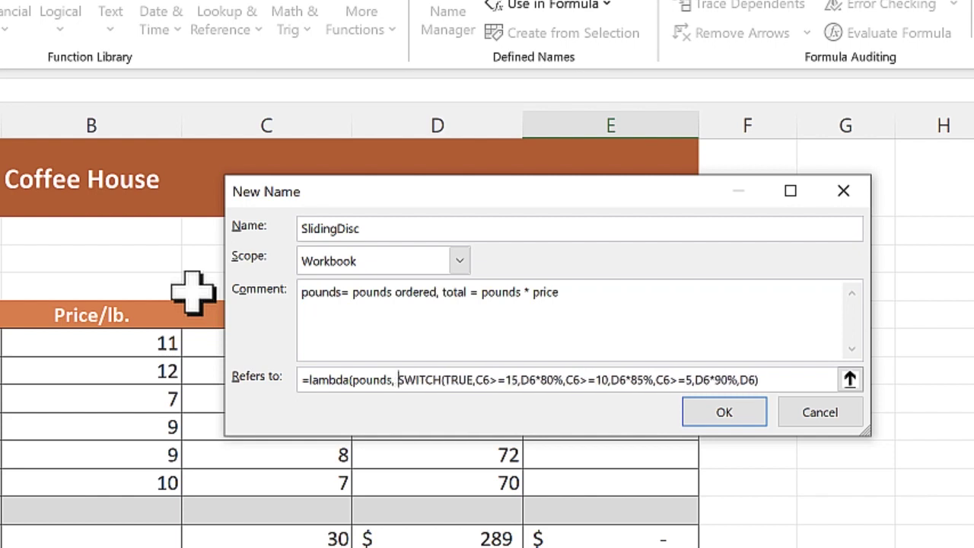
{"action": "type", "text": ","}
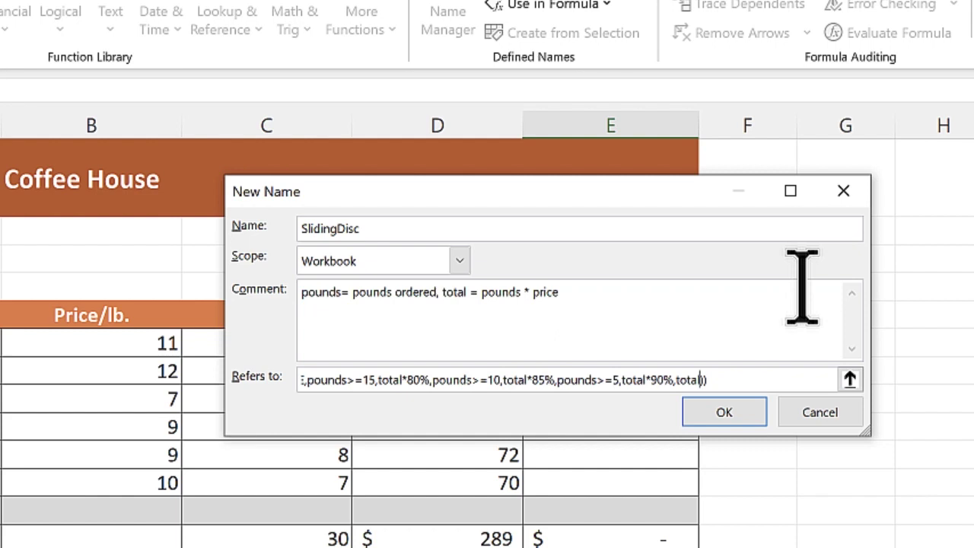
{"action": "left_click", "coordinate": [737, 403]}
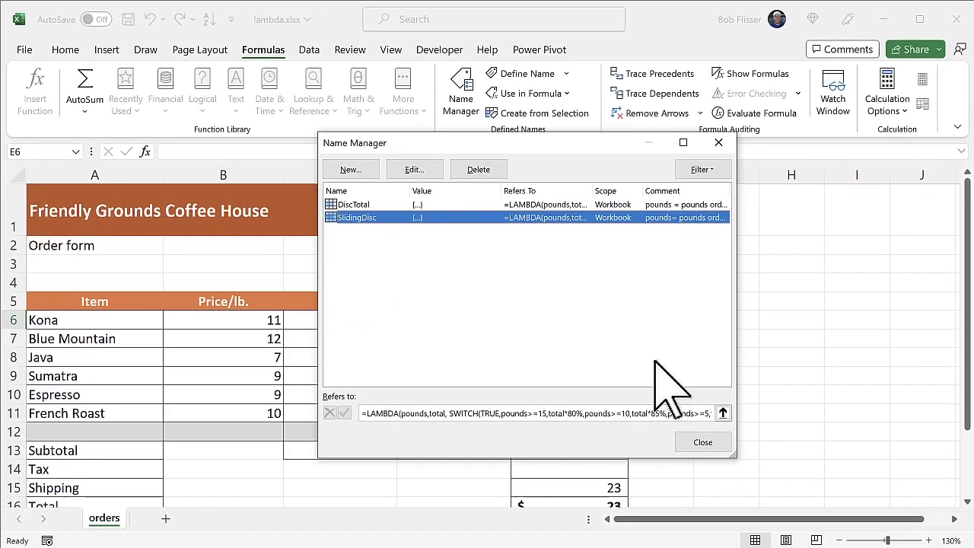
{"action": "left_click", "coordinate": [695, 441]}
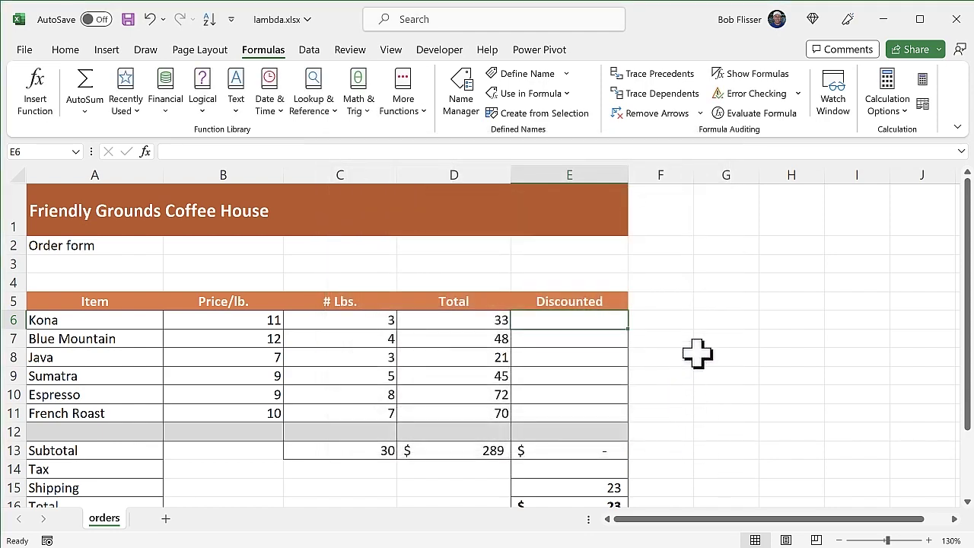
Step: Enter =SlidingDisc(C6,D6) in the Discounted cell E6 and fill it down through E11
{"action": "type", "text": "="}
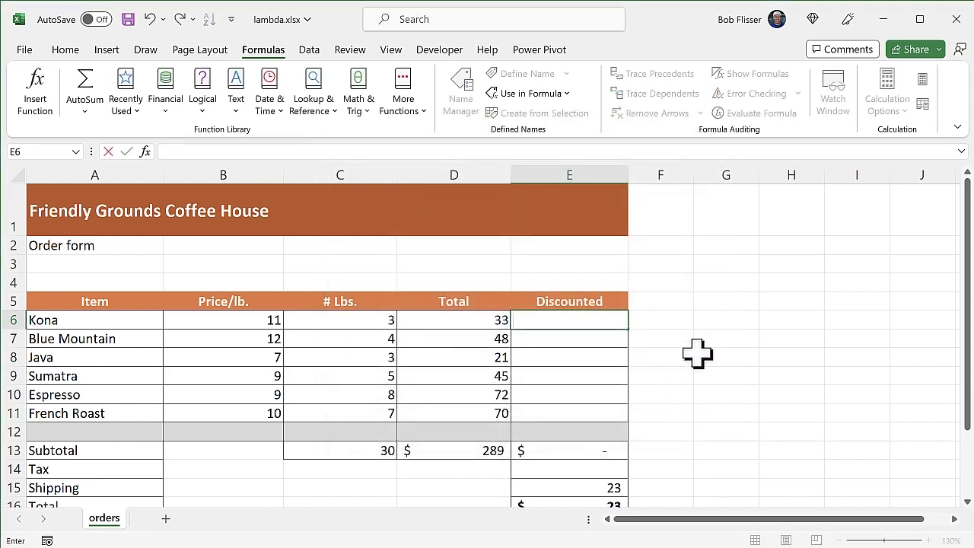
{"action": "type", "text": "slidin"}
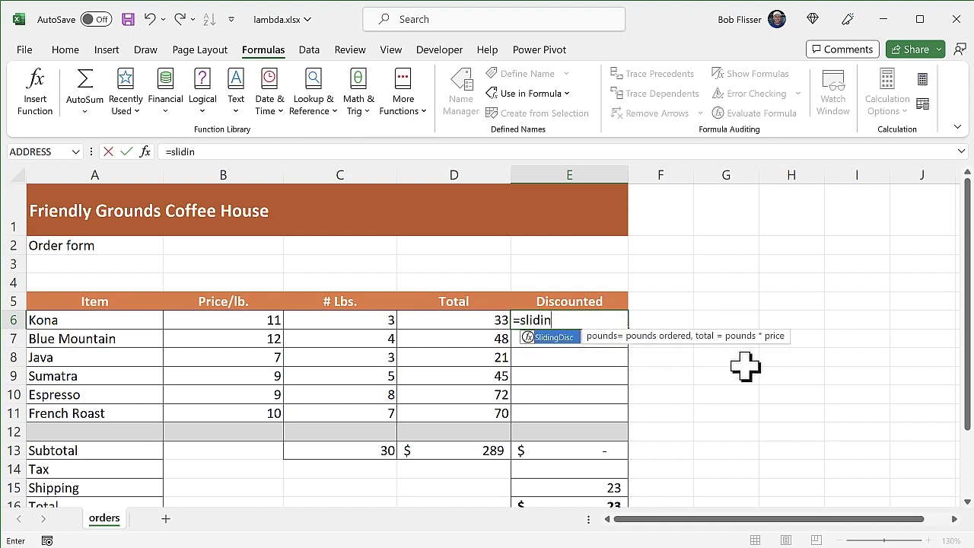
{"action": "key", "text": "Tab"}
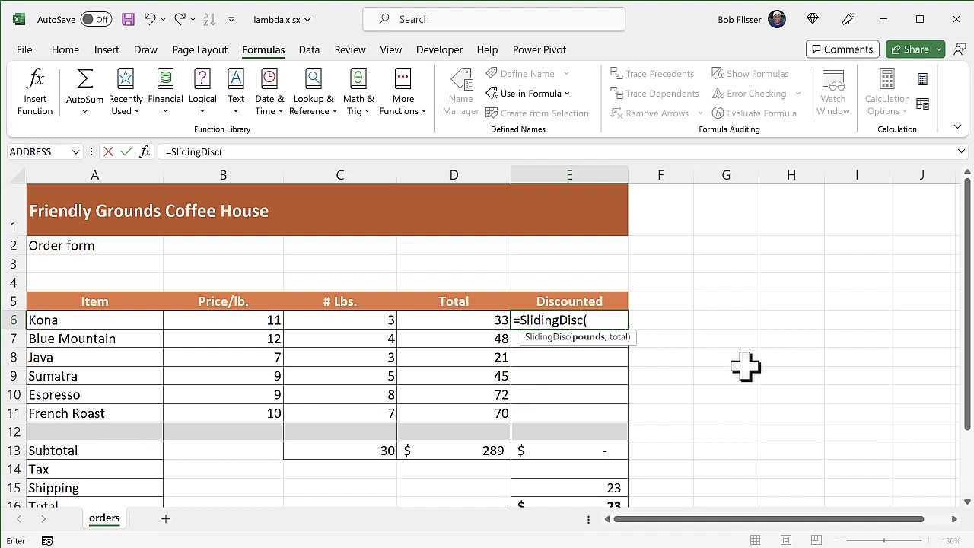
{"action": "left_click", "coordinate": [323, 320]}
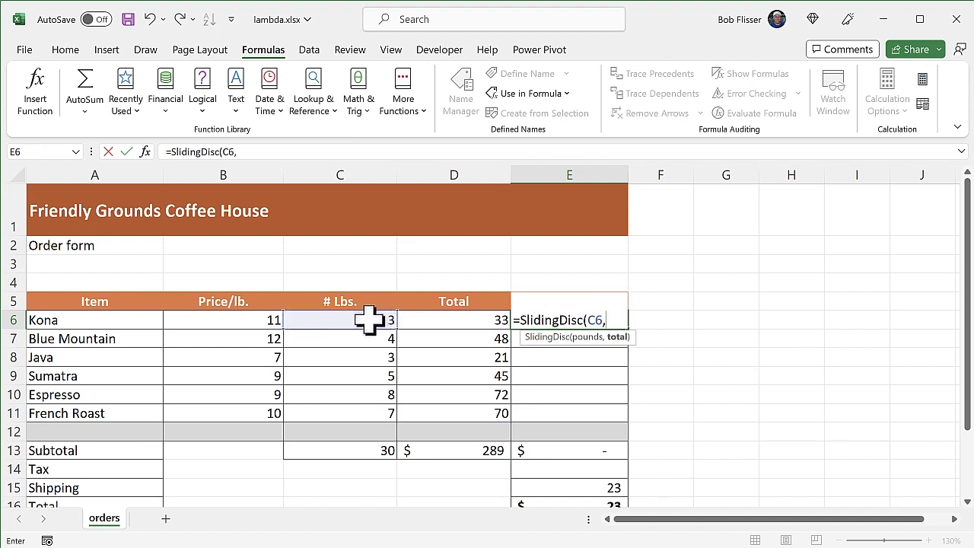
{"action": "left_click", "coordinate": [428, 320]}
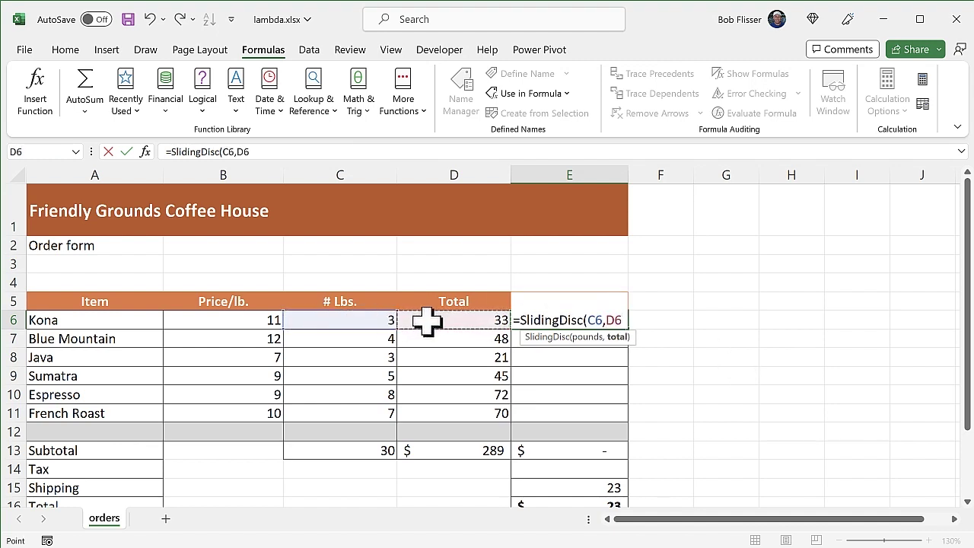
{"action": "type", "text": ")"}
{"action": "key", "text": "ctrl+Return"}
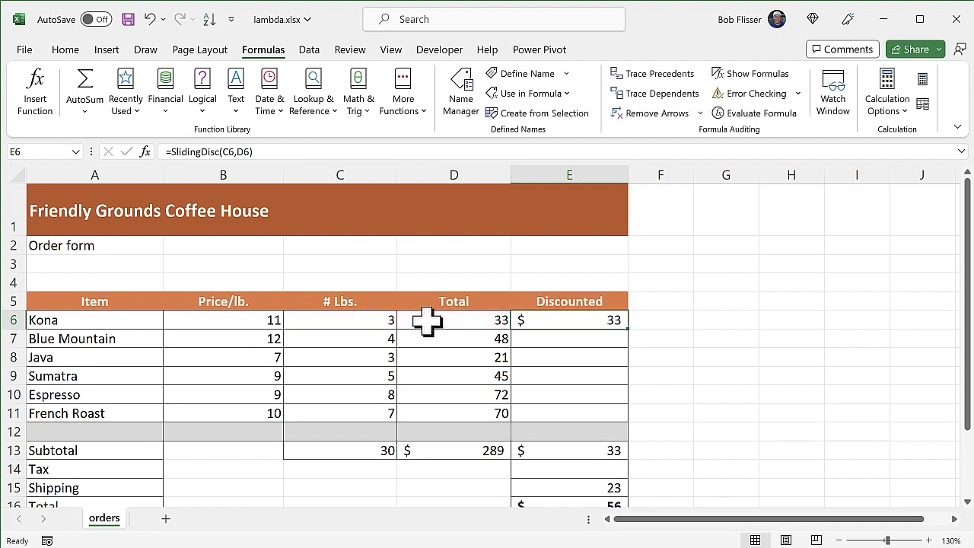
{"action": "double_click", "coordinate": [629, 329]}
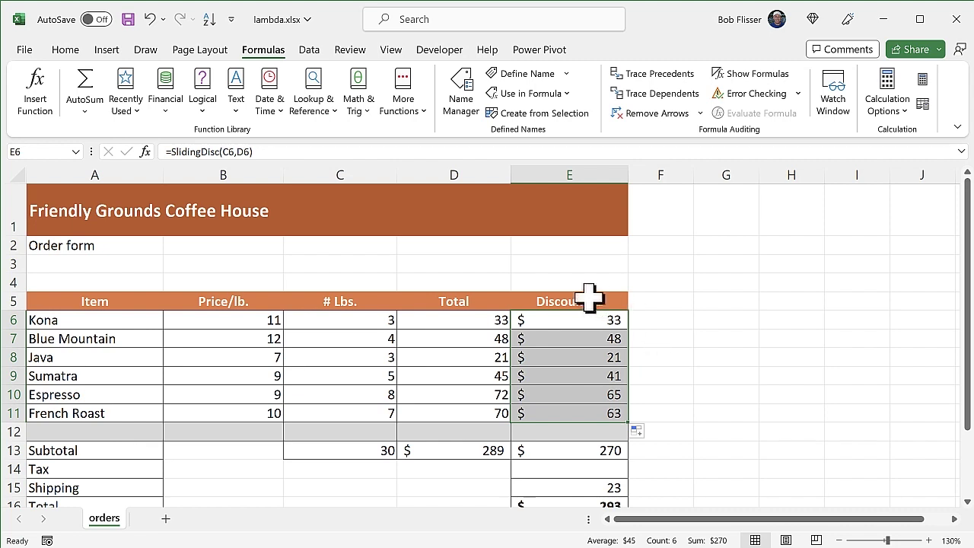
Step: Inspect the SlidingDisc formula in E6 and the cells it takes as pounds and total
{"action": "left_click", "coordinate": [578, 321]}
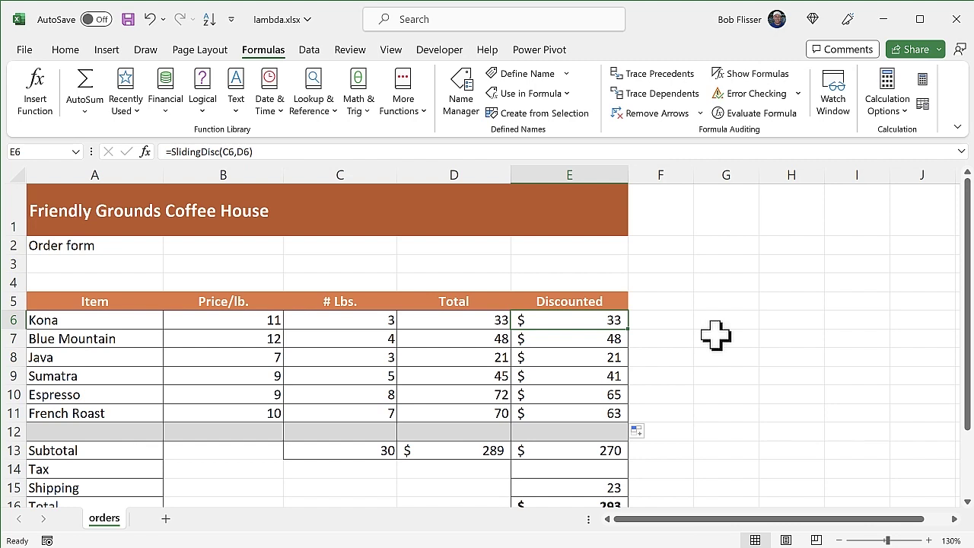
{"action": "double_click", "coordinate": [569, 319]}
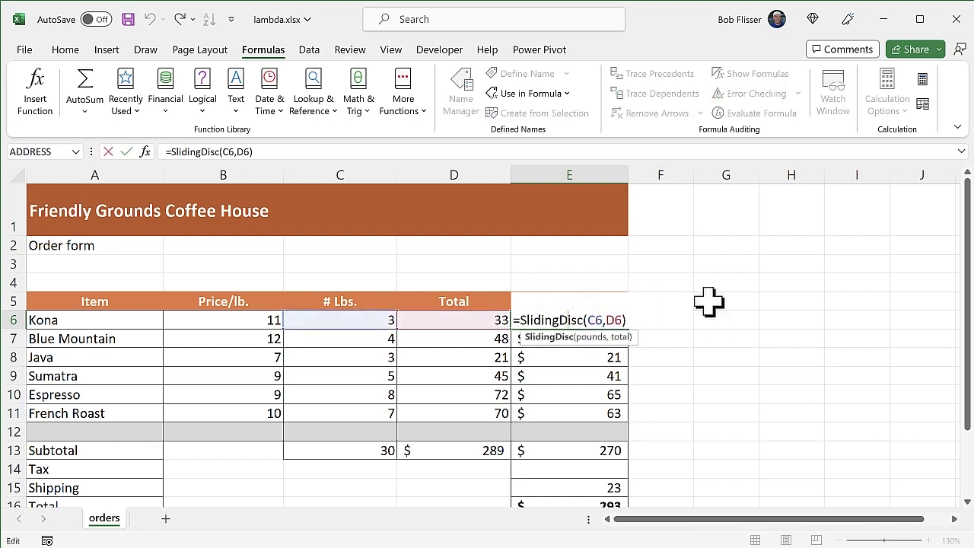
{"action": "key", "text": "Escape"}
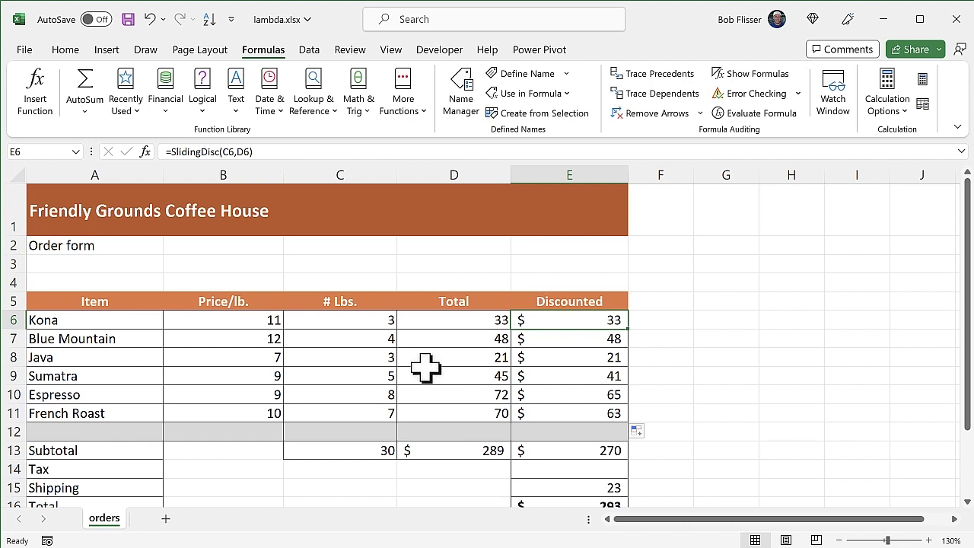
Step: Set the pounds to 10 for Kona and 16 for Blue Mountain, and compare both rows' totals and discounted amounts
{"action": "left_click", "coordinate": [357, 322]}
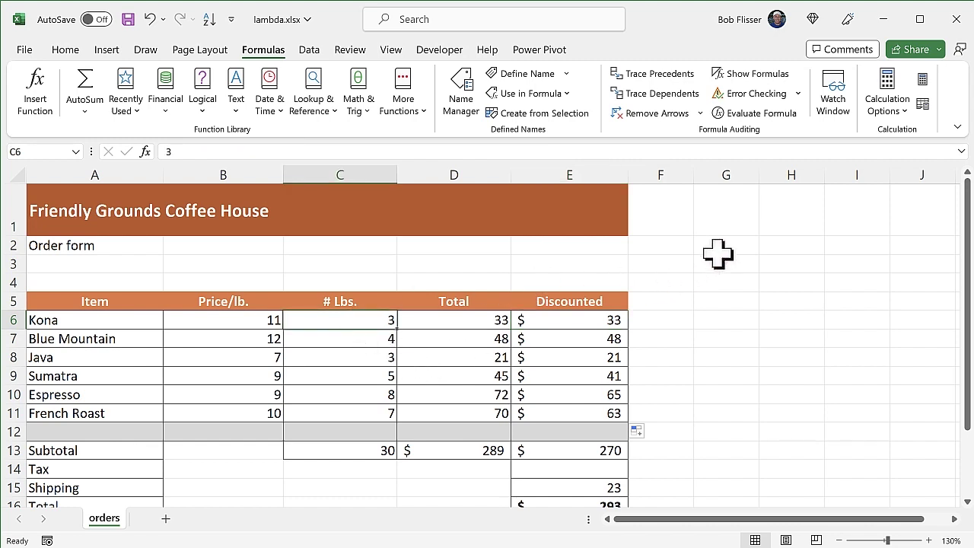
{"action": "type", "text": "10"}
{"action": "key", "text": "Return"}
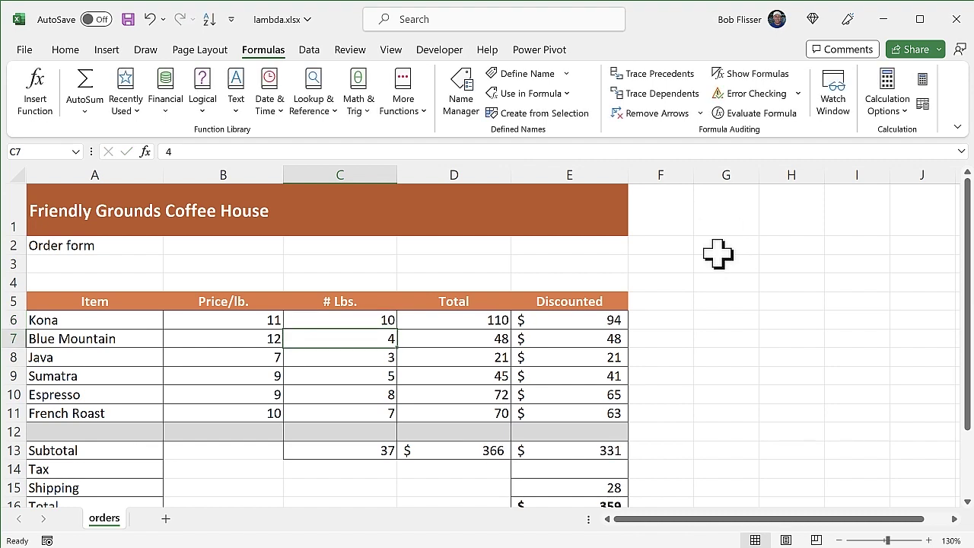
{"action": "type", "text": "16"}
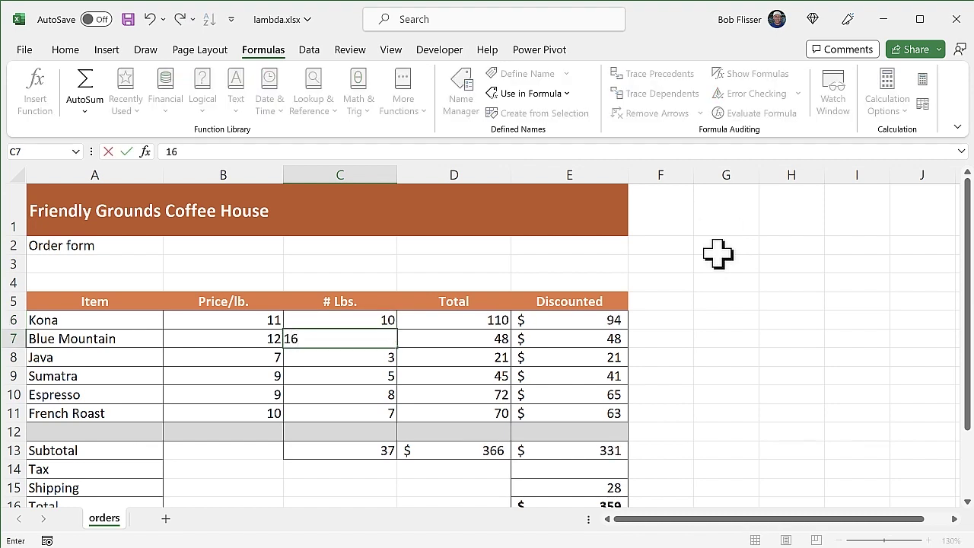
{"action": "key", "text": "Return"}
{"action": "left_click_drag", "start_coordinate": [363, 318], "coordinate": [583, 335]}
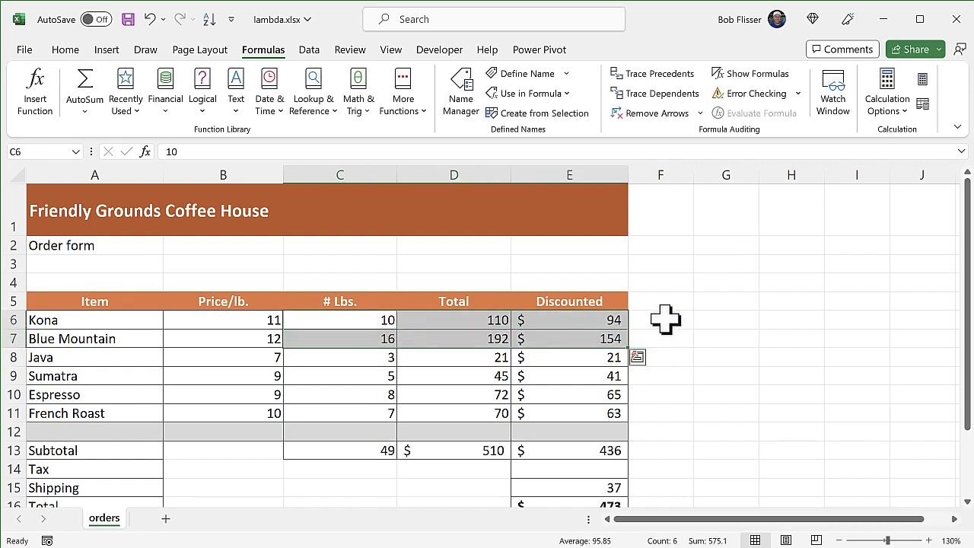